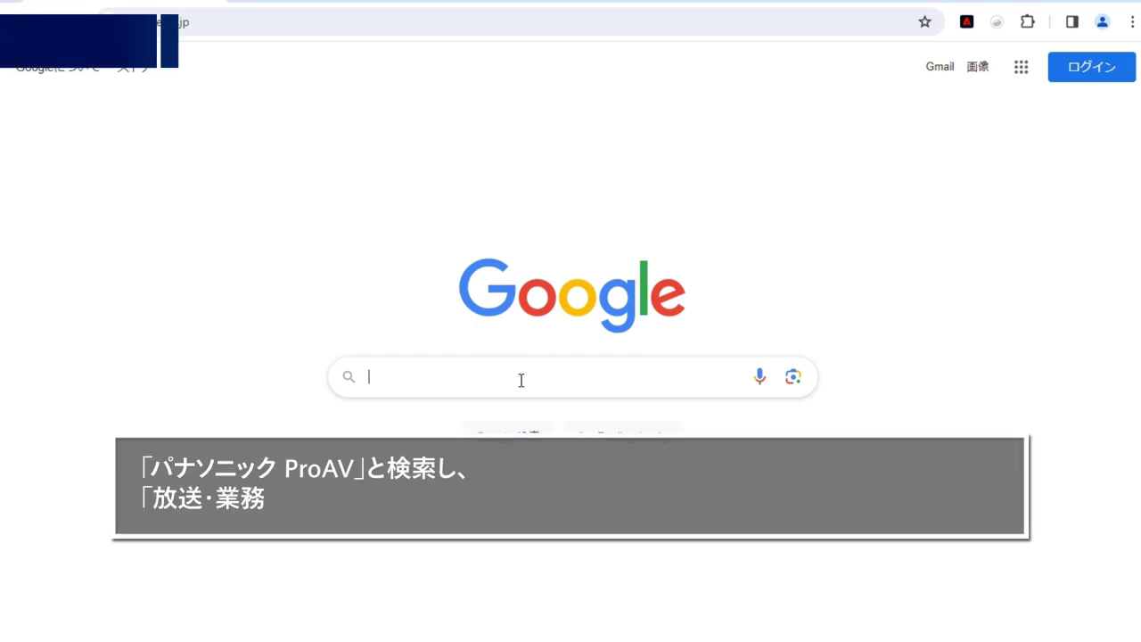
# - Search Google for 'パナソニック ProAV' and open the 放送・業務用映像システム - パナソニック コネクト result
pyautogui.press('space')
pyautogui.press('Return')
pyautogui.write('ProAV')
pyautogui.press('Return')
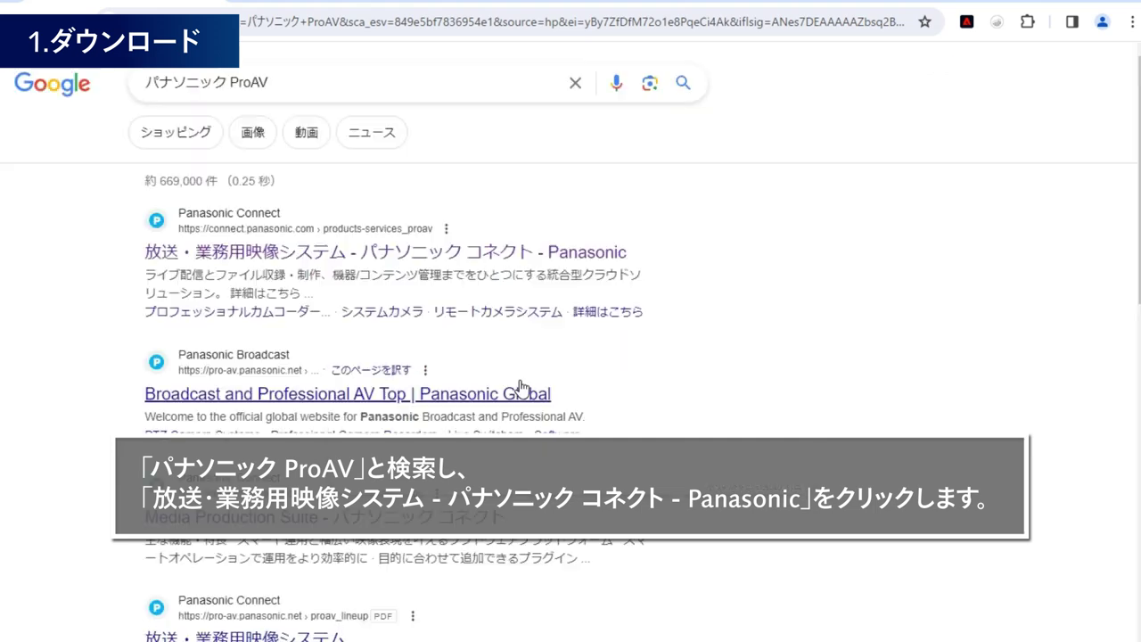
pyautogui.click(493, 249)
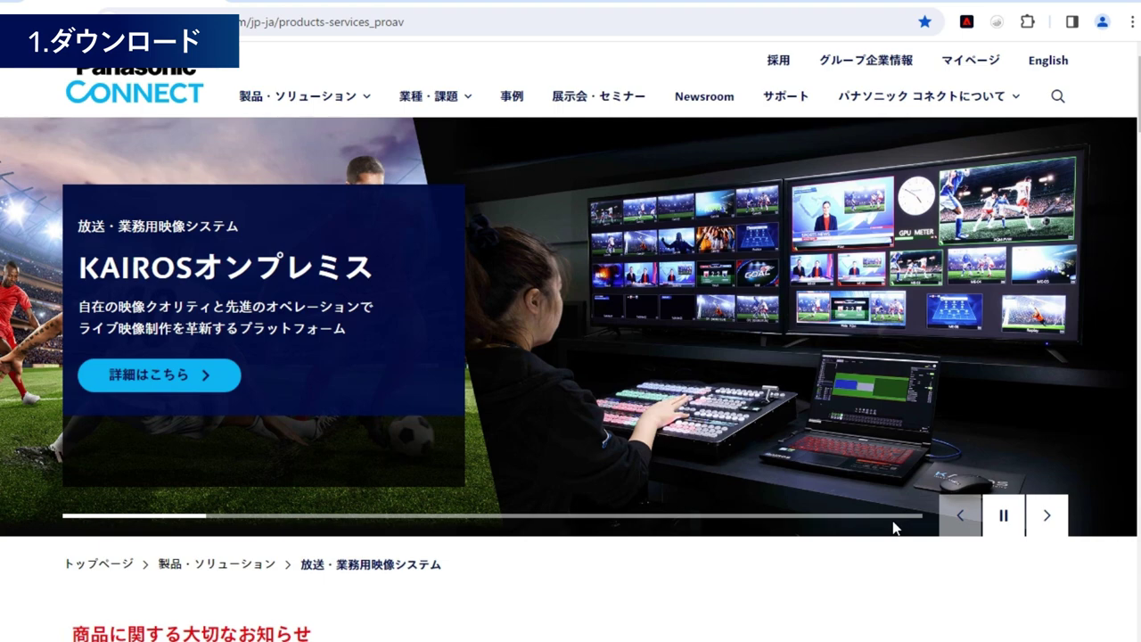
# - Go to the ソフトウェア category and open the Media Production Suite ダウンロード entry from its table
pyautogui.scroll(-5, 894, 526)
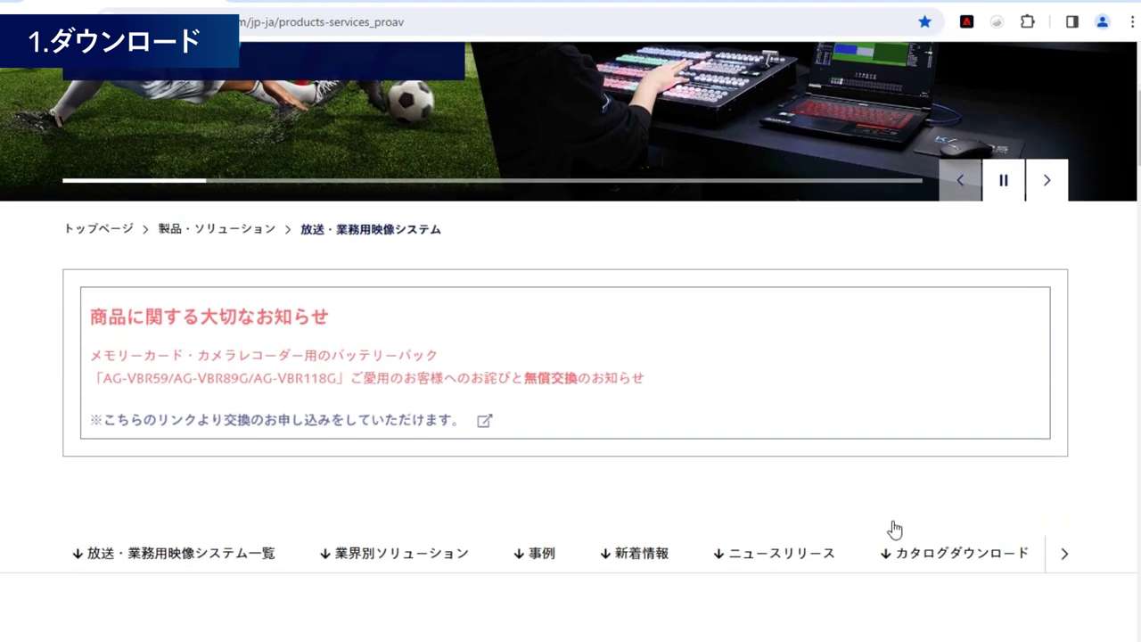
pyautogui.scroll(-4, 894, 526)
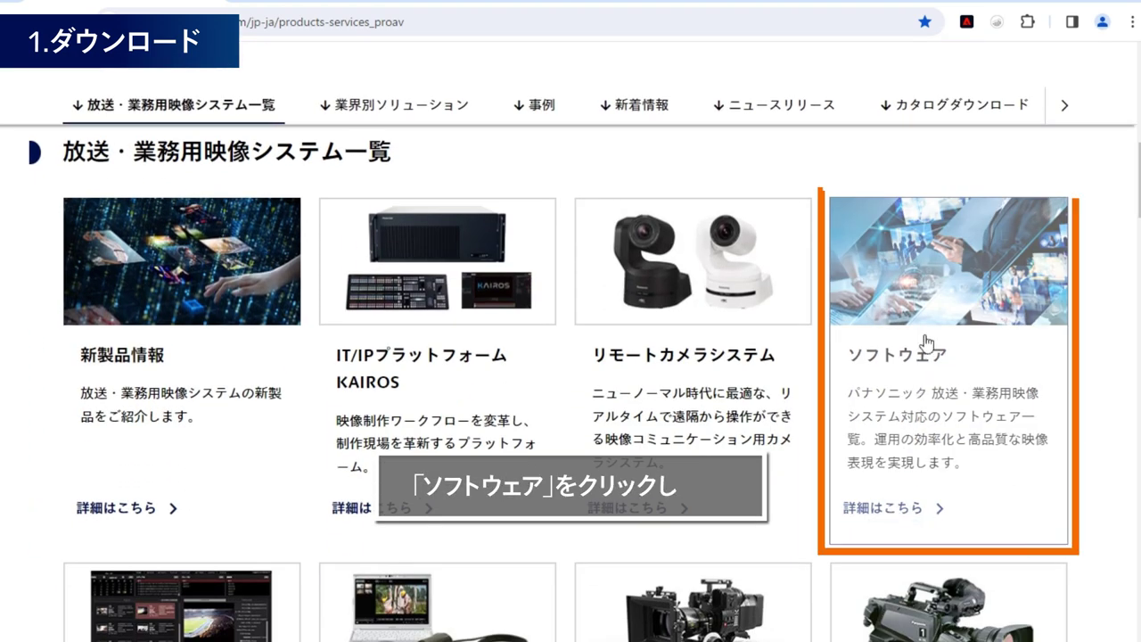
pyautogui.click(945, 280)
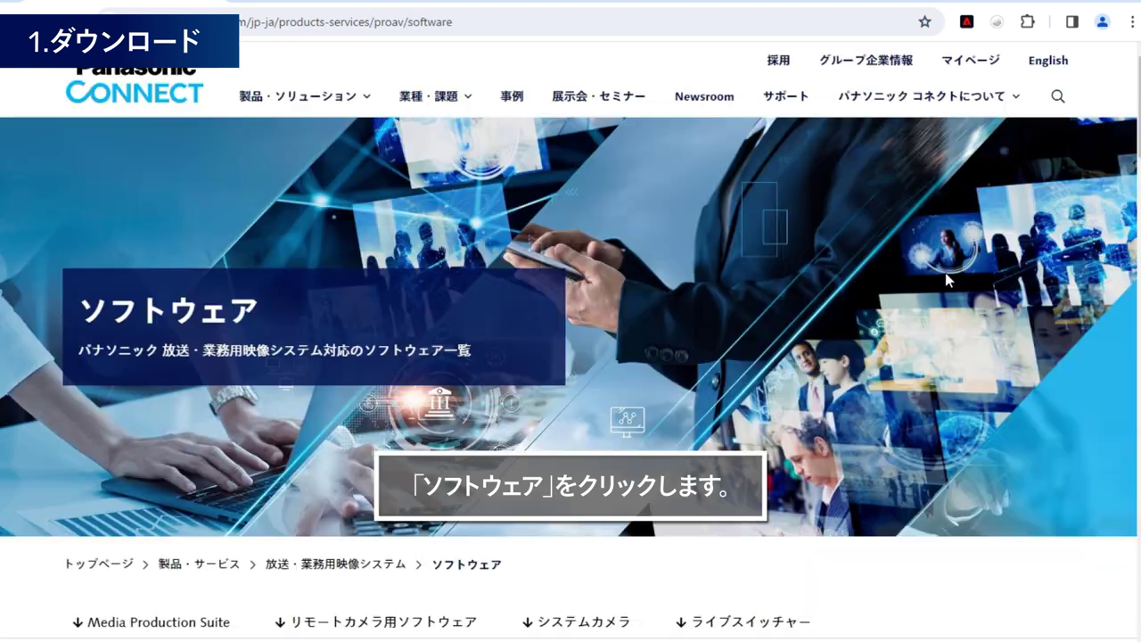
pyautogui.scroll(-10, 951, 291)
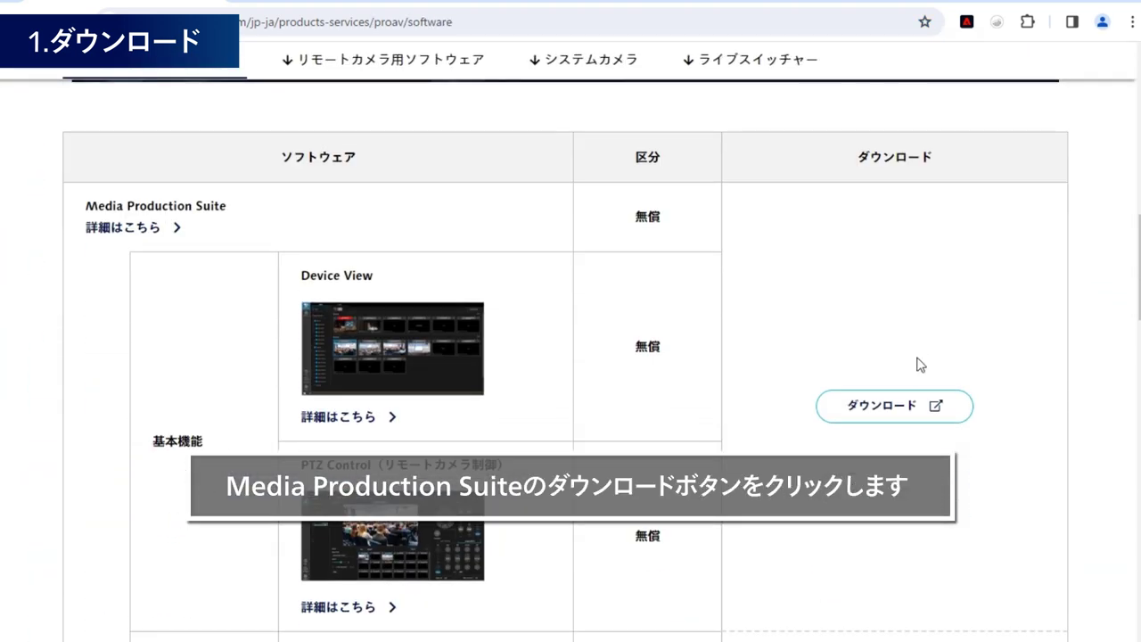
pyautogui.click(921, 415)
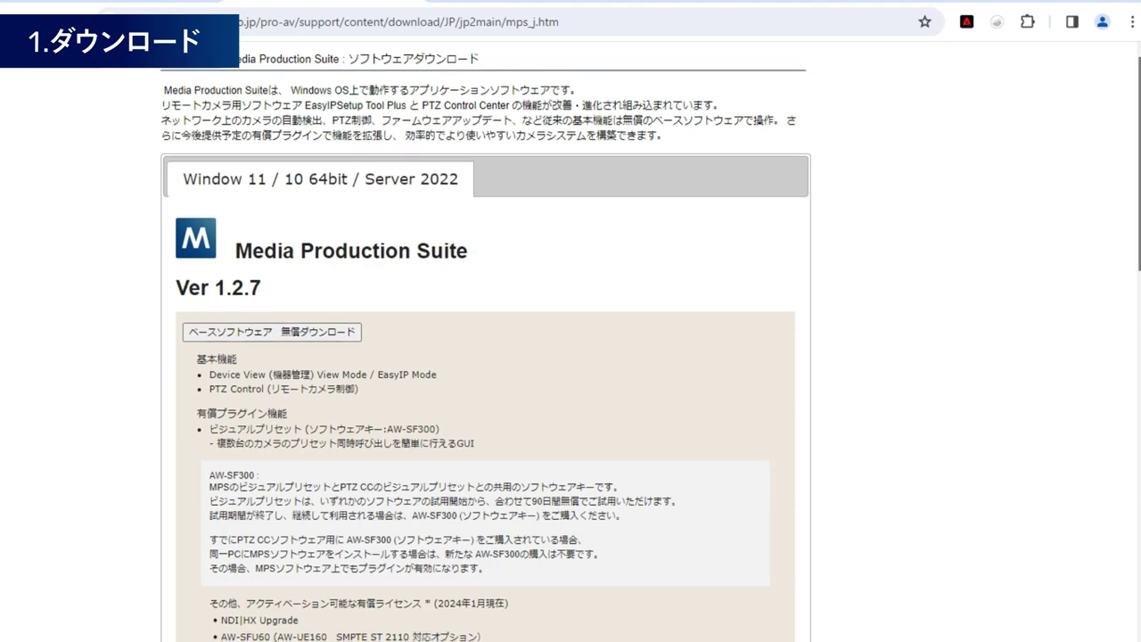
# - Review the Ver 1.2.7 動作環境 requirements, then start the ベースソフトウェア 無償ダウンロード to reach the license page
pyautogui.scroll(-4, 486, 344)
pyautogui.scroll(-6, 570, 342)
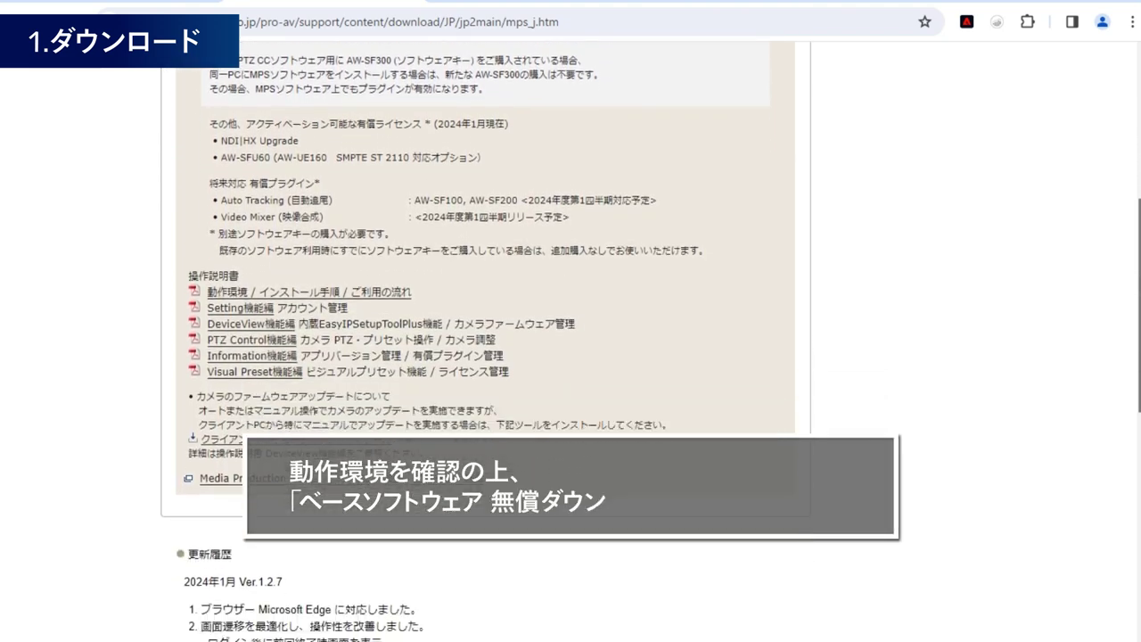
pyautogui.scroll(-6, 570, 343)
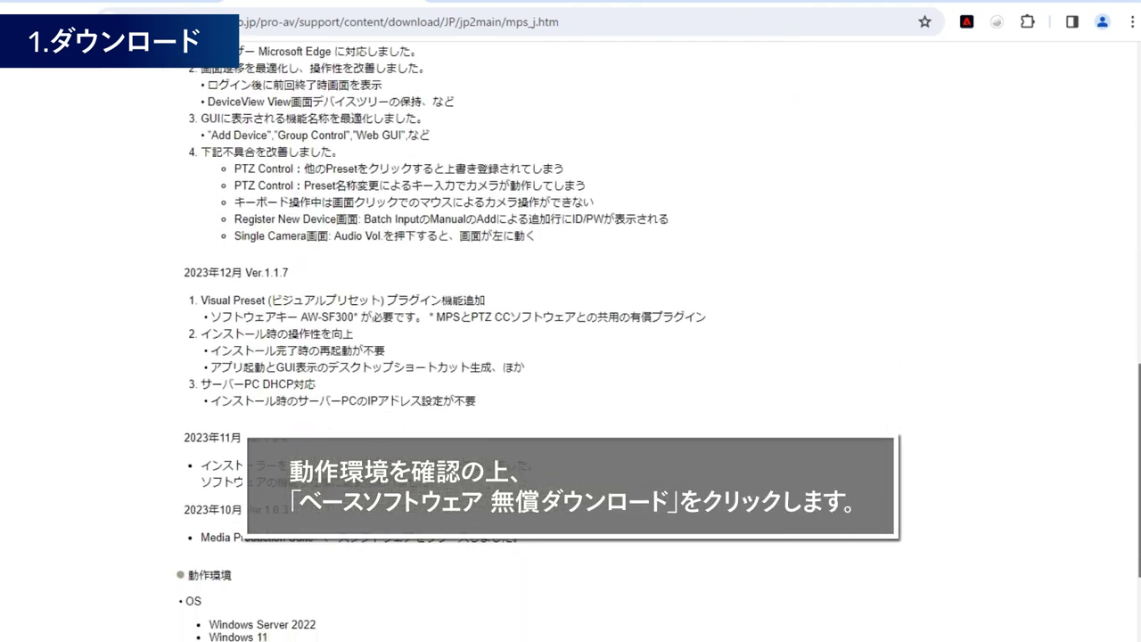
pyautogui.scroll(-1, 570, 343)
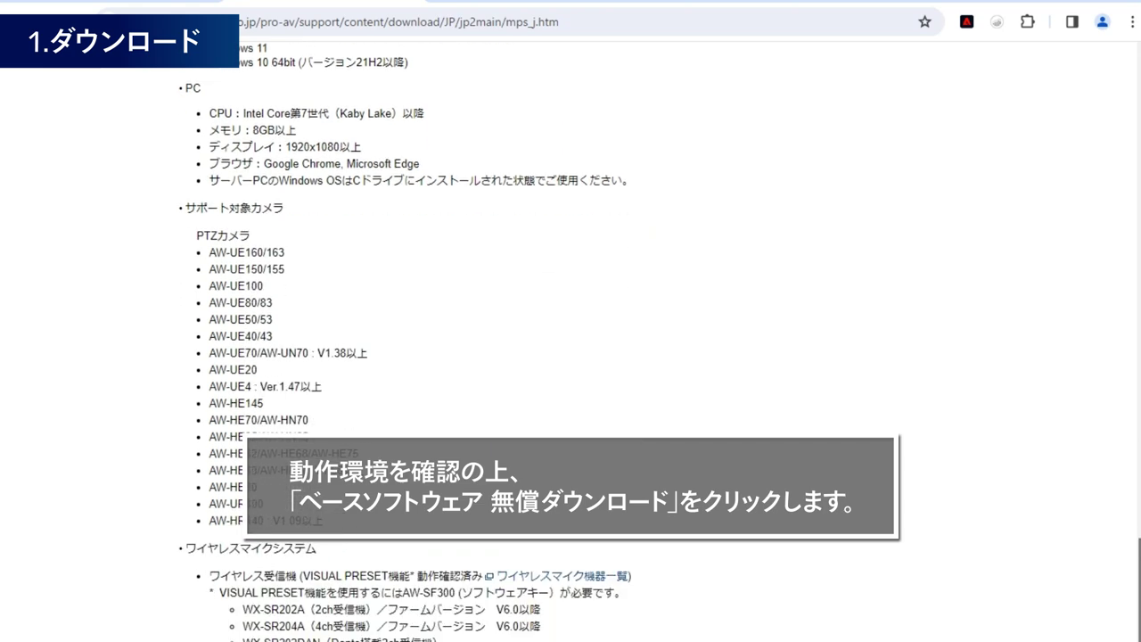
pyautogui.scroll(18, 1059, 78)
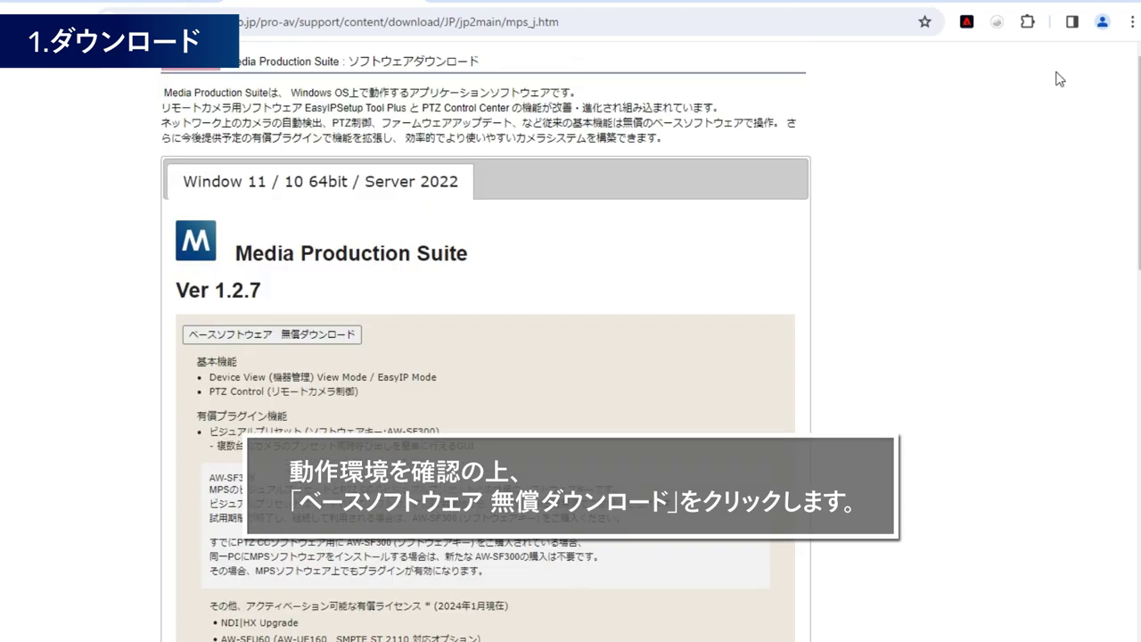
pyautogui.click(328, 337)
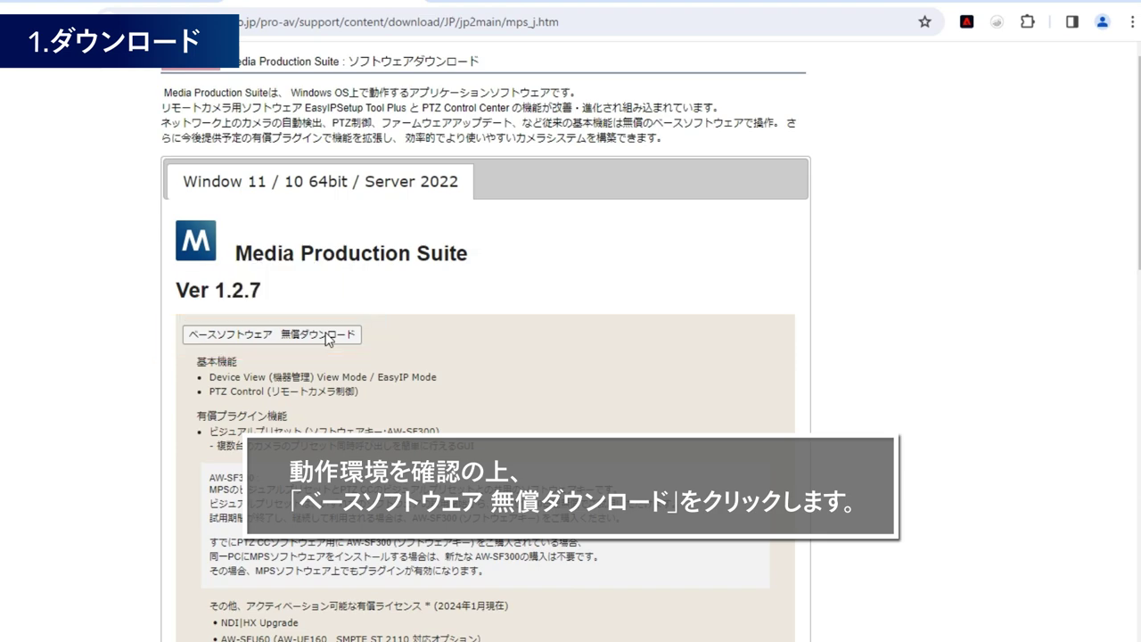
pyautogui.click(326, 336)
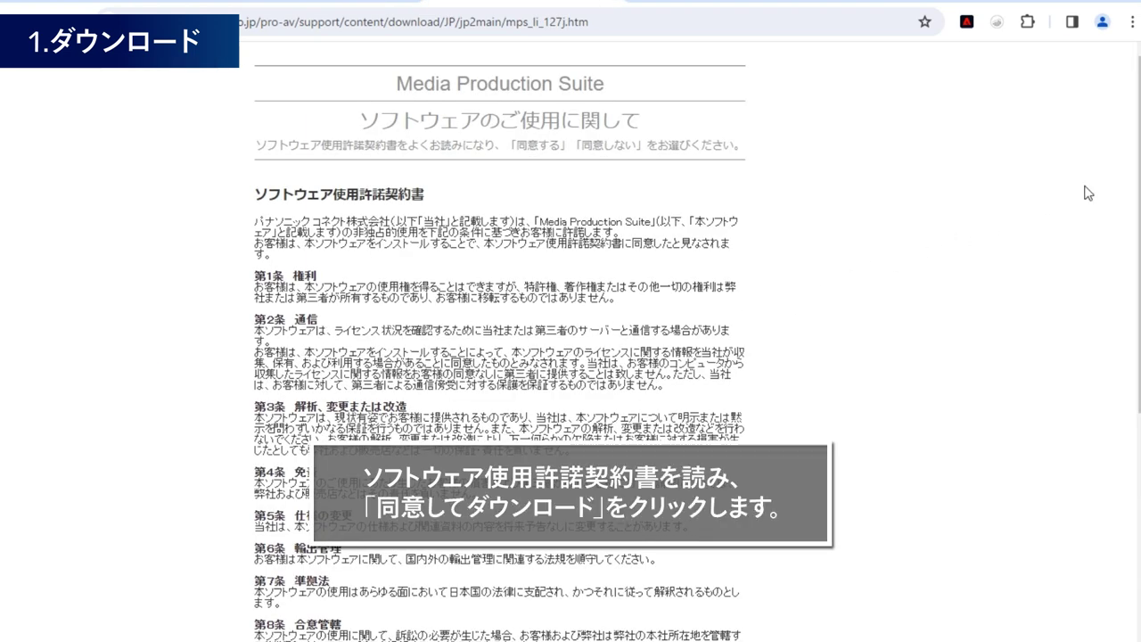
# - Accept the Ver.1.2.7 license with 同意してダウンロード, saving Setup.exe to Downloads
pyautogui.scroll(-4, 499, 356)
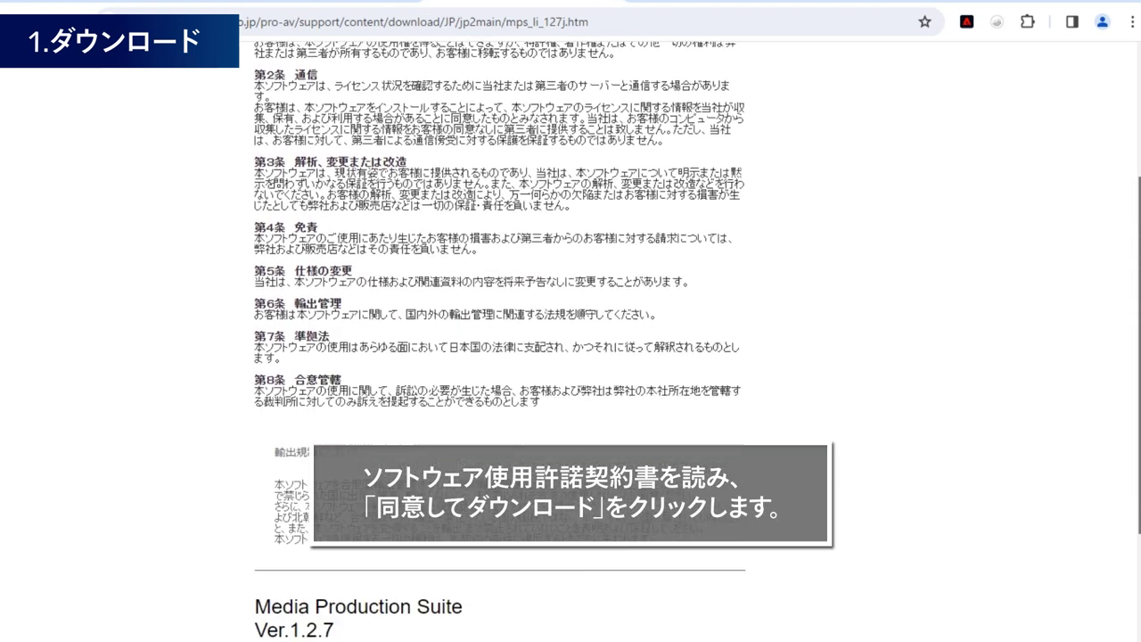
pyautogui.scroll(-4, 499, 339)
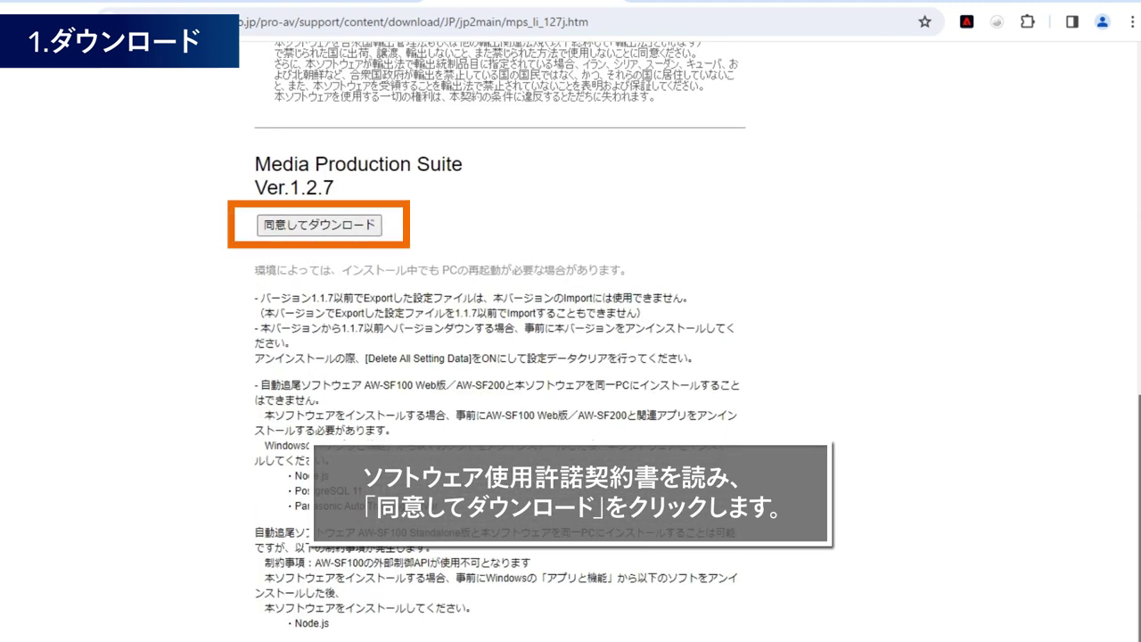
pyautogui.click(357, 226)
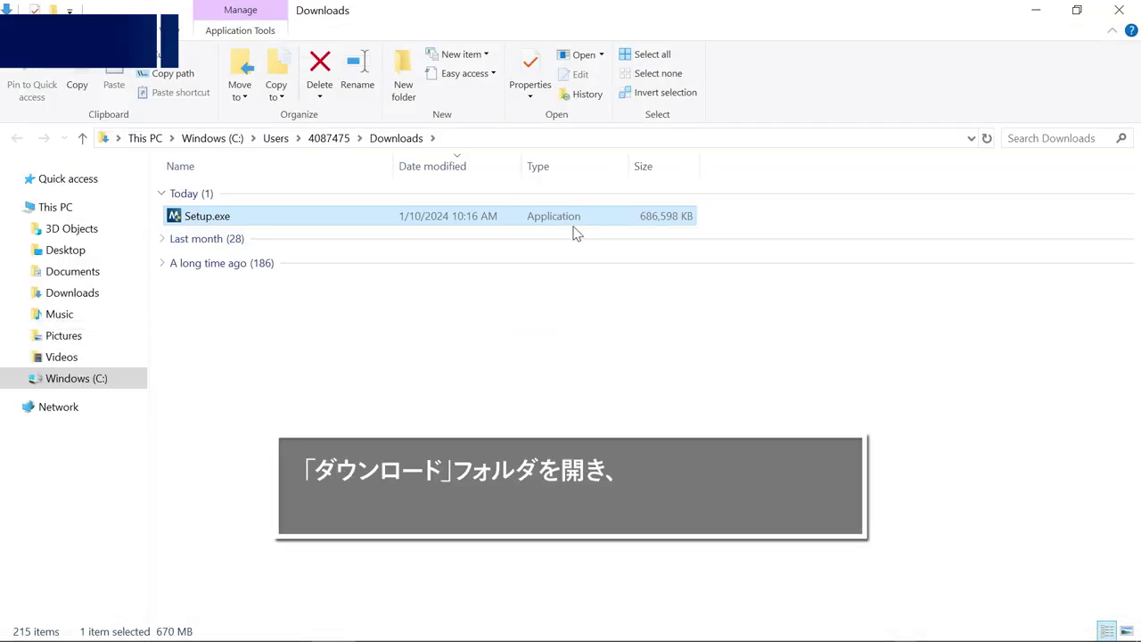
# - Run Setup.exe from Downloads and confirm English as the installer language
pyautogui.doubleClick(464, 221)
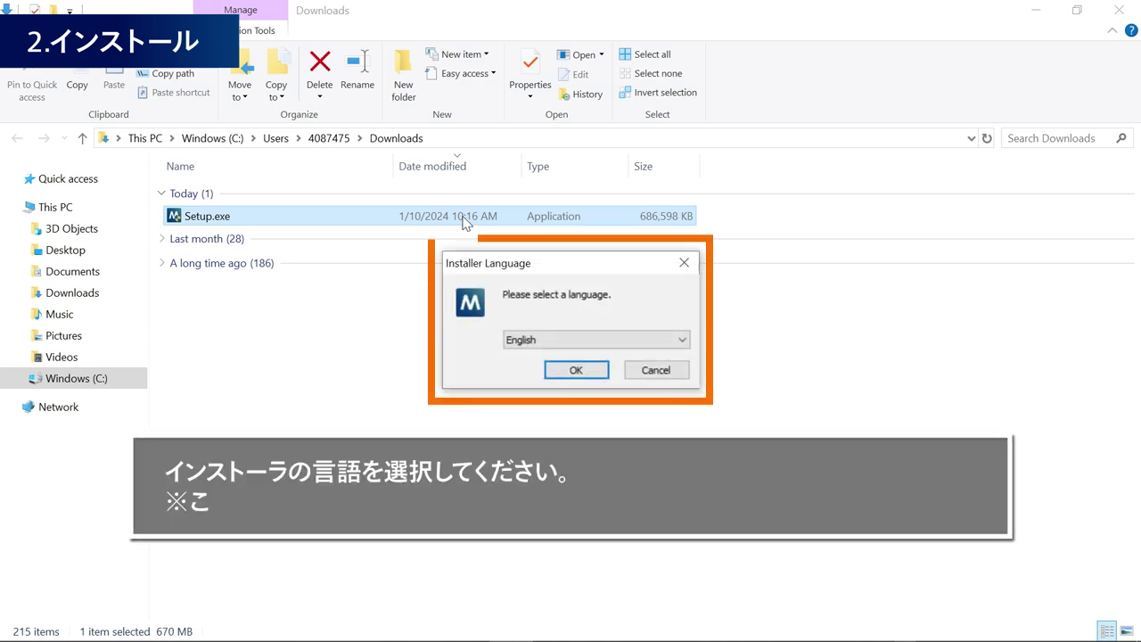
pyautogui.click(679, 341)
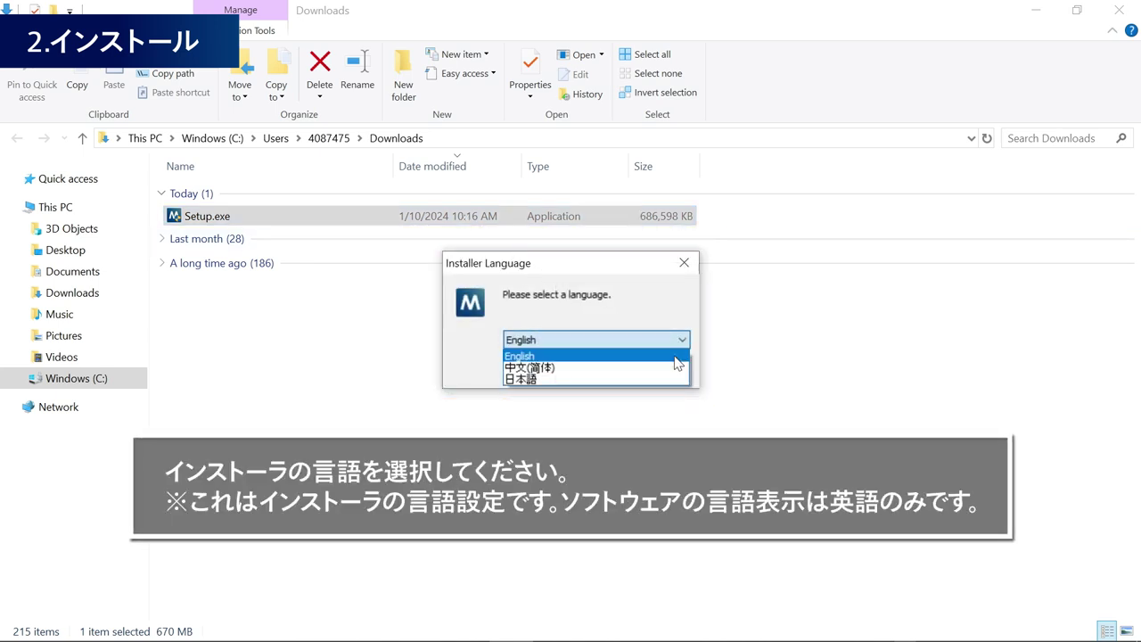
pyautogui.click(662, 356)
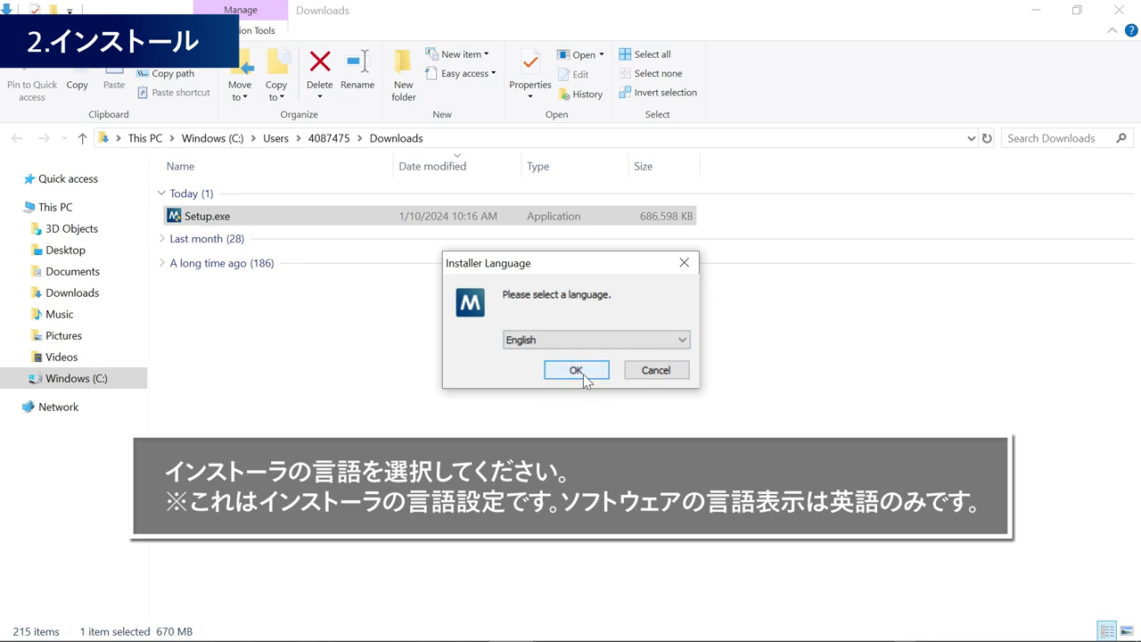
pyautogui.click(584, 372)
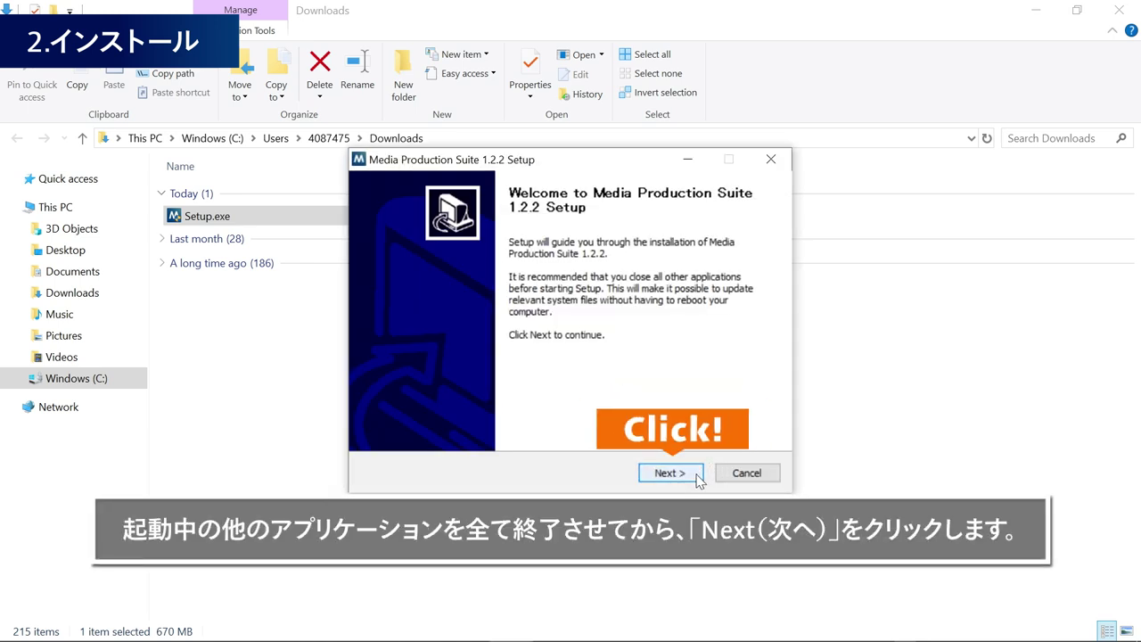
# - Get past the welcome page and accept the Media Production Suite license with I Agree
pyautogui.click(670, 472)
pyautogui.scroll(-9, 714, 362)
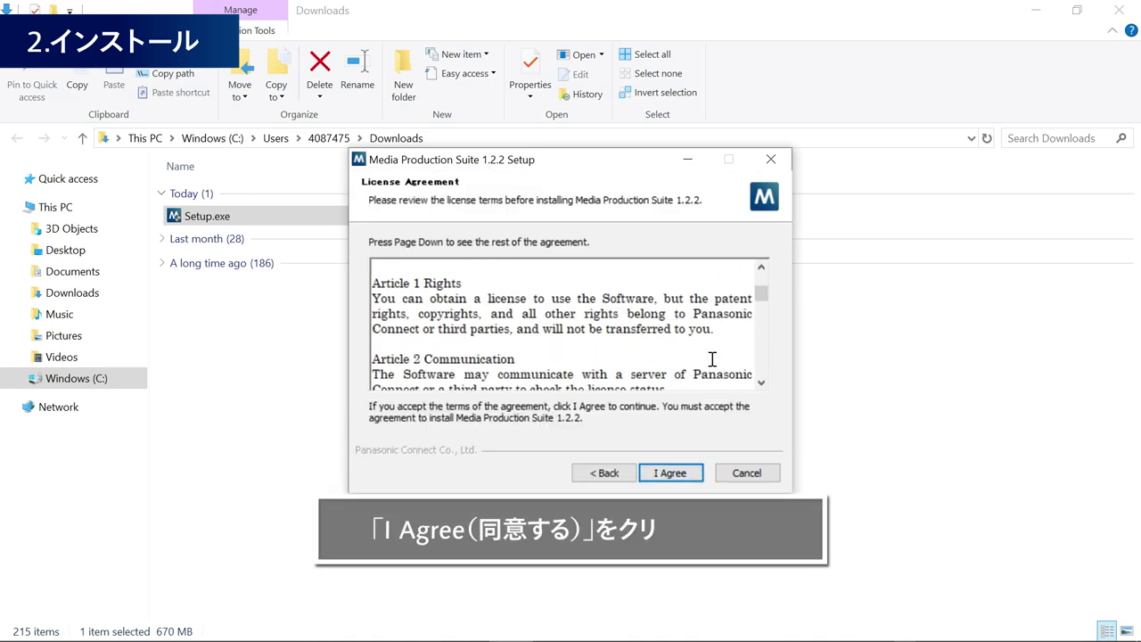
pyautogui.scroll(-12, 717, 362)
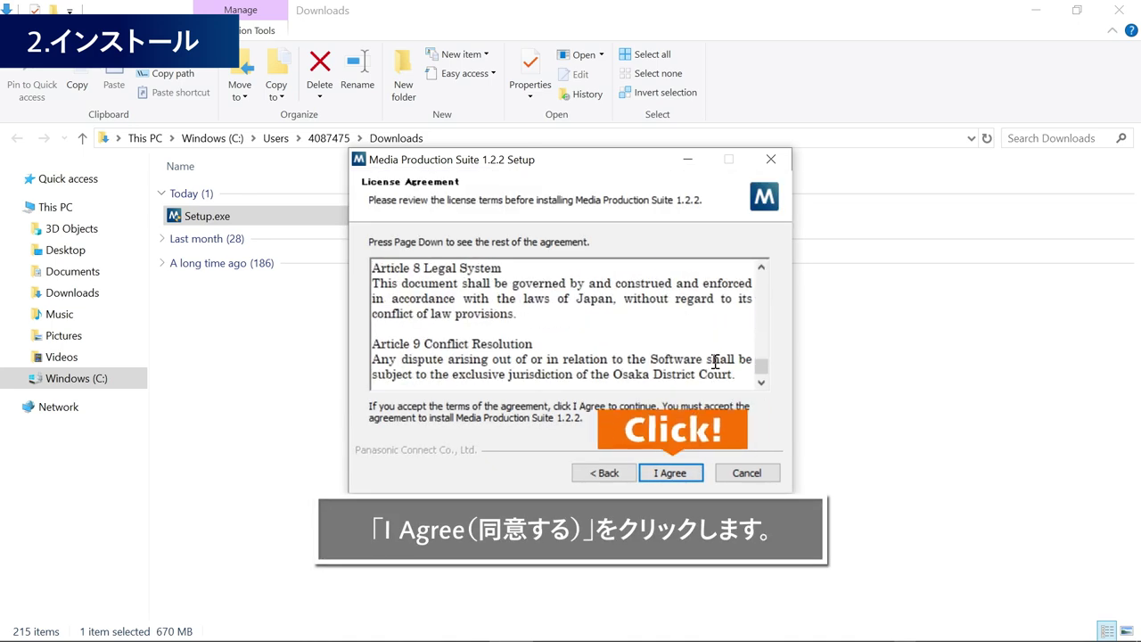
pyautogui.click(698, 473)
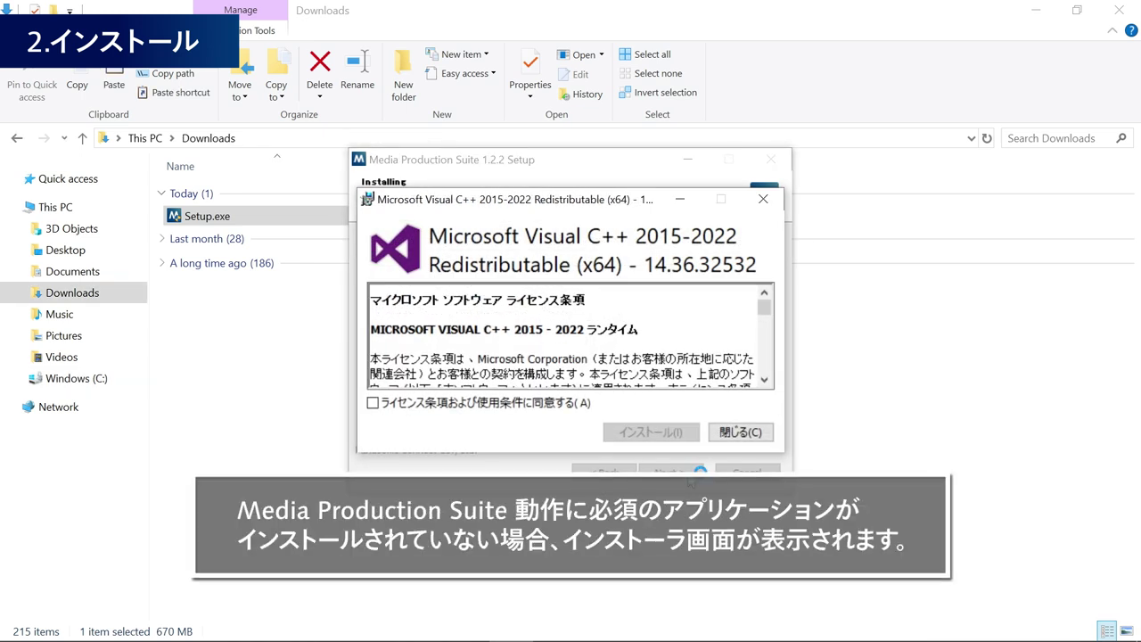
# - Accept the licence, install the Visual C++ 2015-2022 x64 redistributable, and close it when done
pyautogui.click(575, 403)
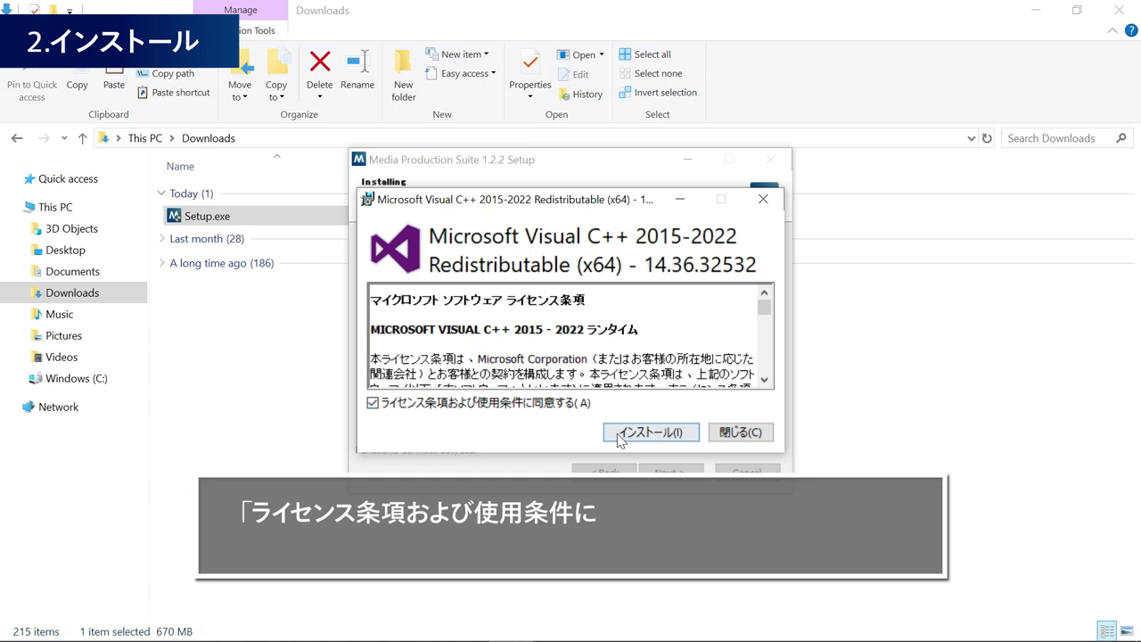
pyautogui.click(650, 432)
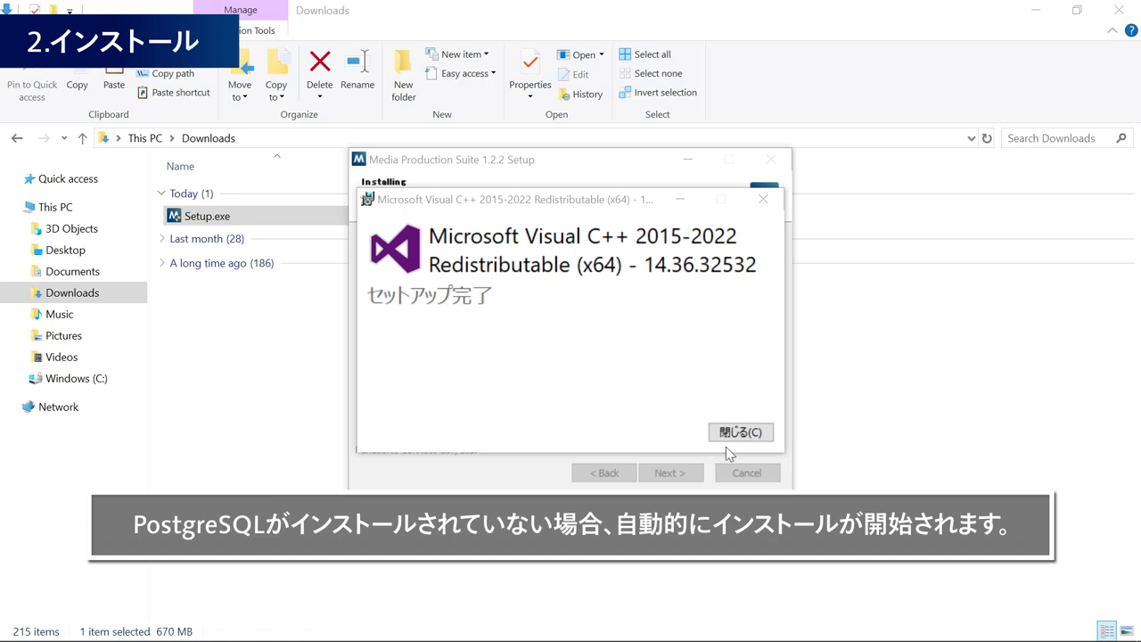
pyautogui.click(751, 437)
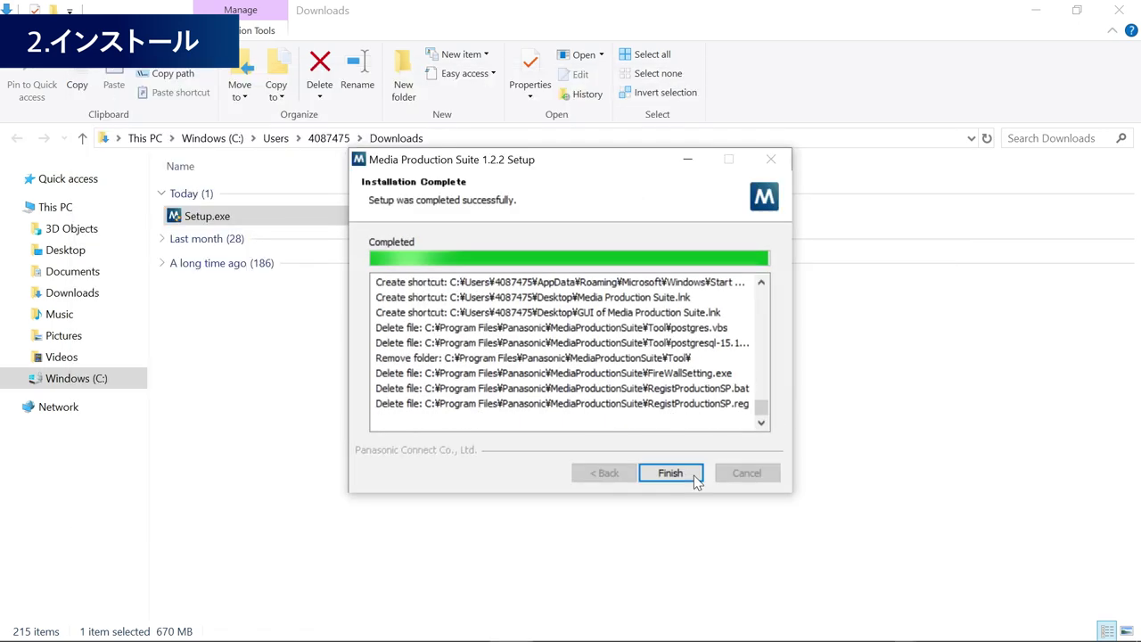
pyautogui.click(694, 473)
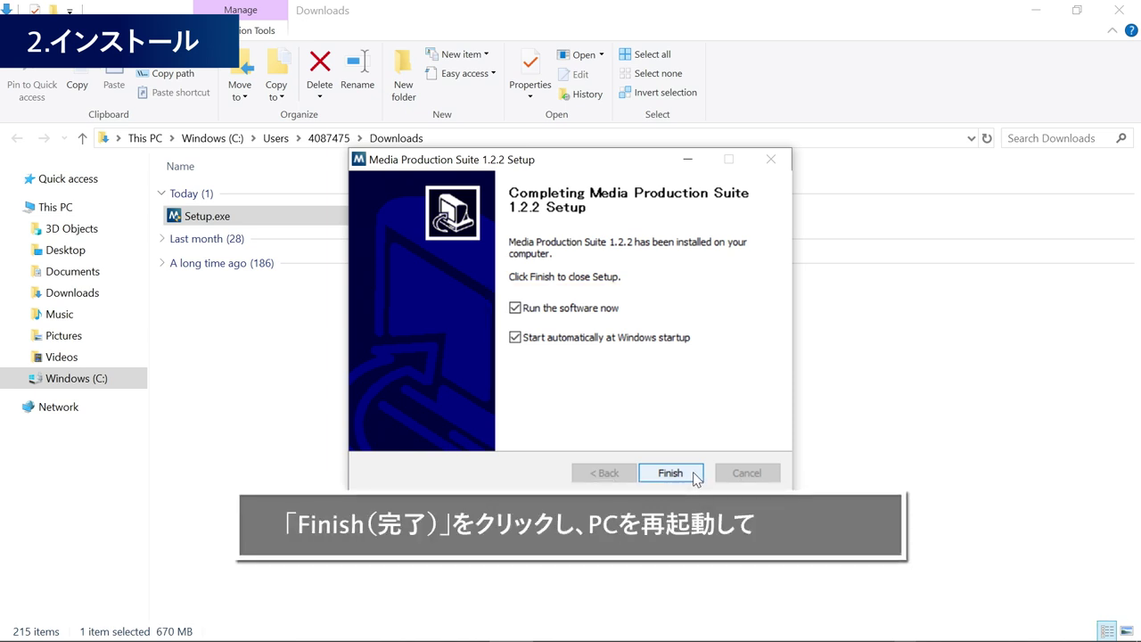
# - Finish the setup with both the run-now and Windows-startup options left ticked
pyautogui.click(695, 473)
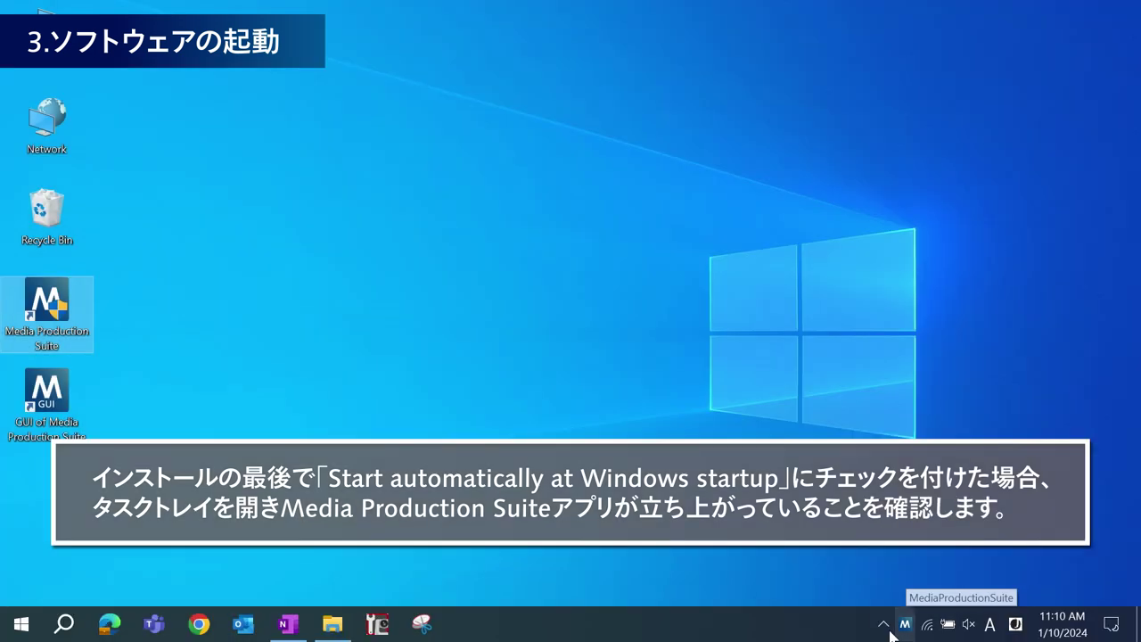
# - Confirm Media Production Suite in the tray overflow, launch it, and open the GUI of Media Production Suite shortcut
pyautogui.click(884, 626)
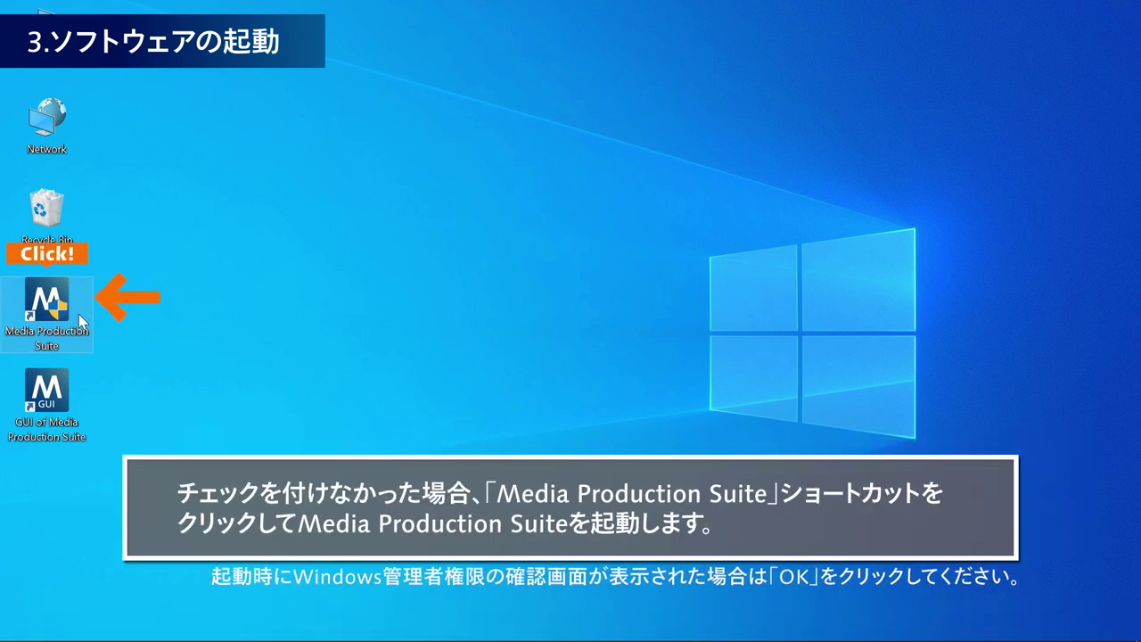
pyautogui.doubleClick(79, 314)
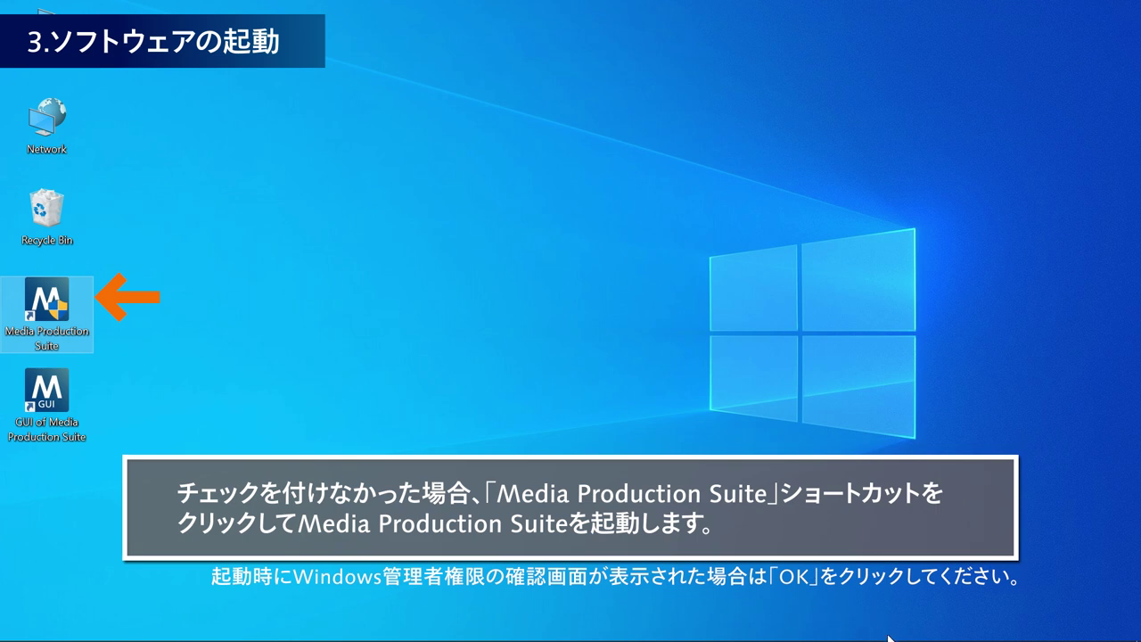
pyautogui.click(905, 624)
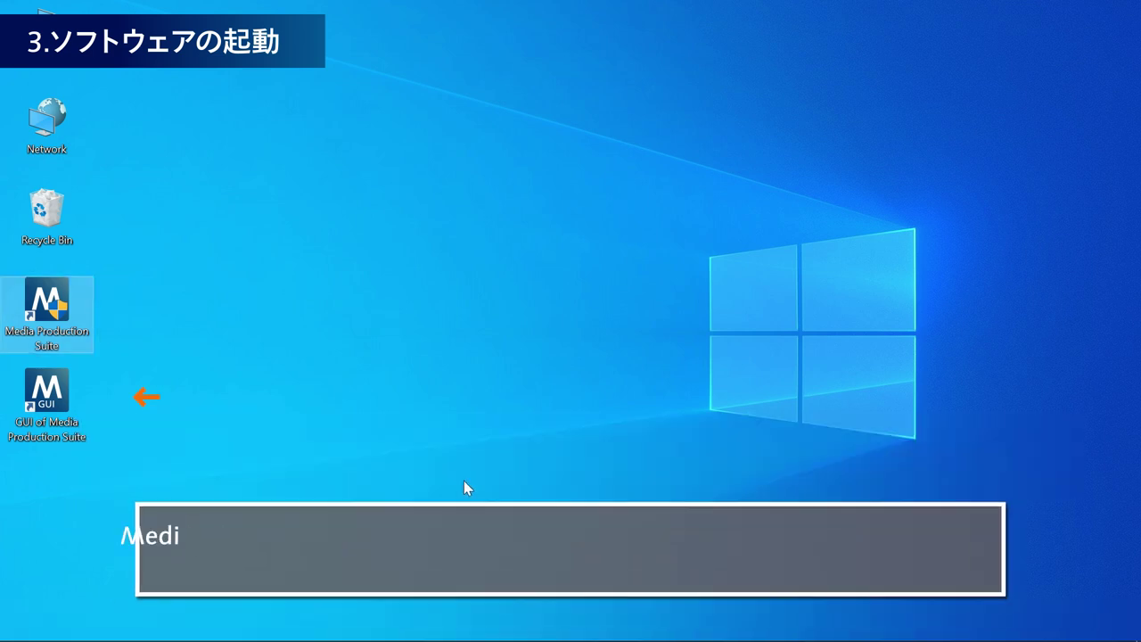
pyautogui.doubleClick(71, 397)
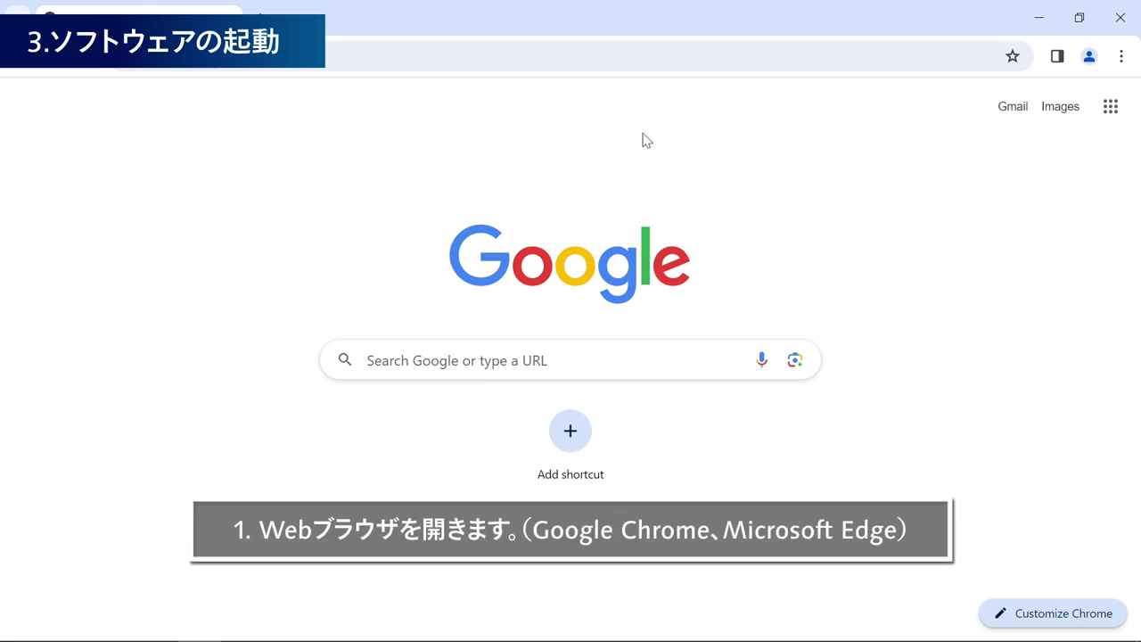
pyautogui.click(395, 56)
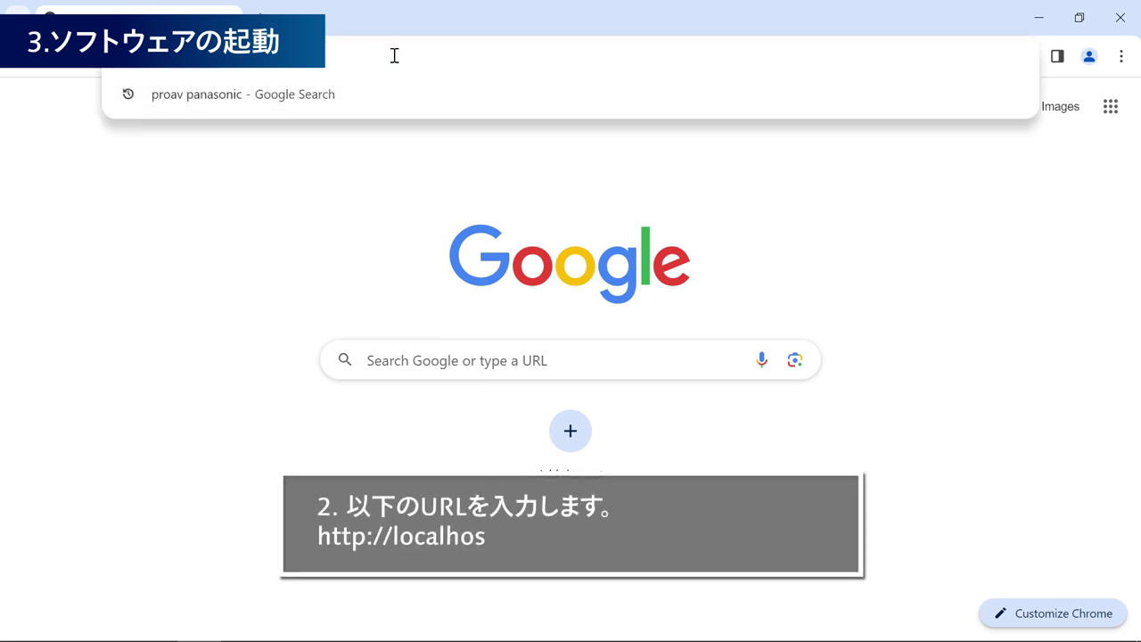
pyautogui.write('http://localhost/MediaProductionSuite/Base/')
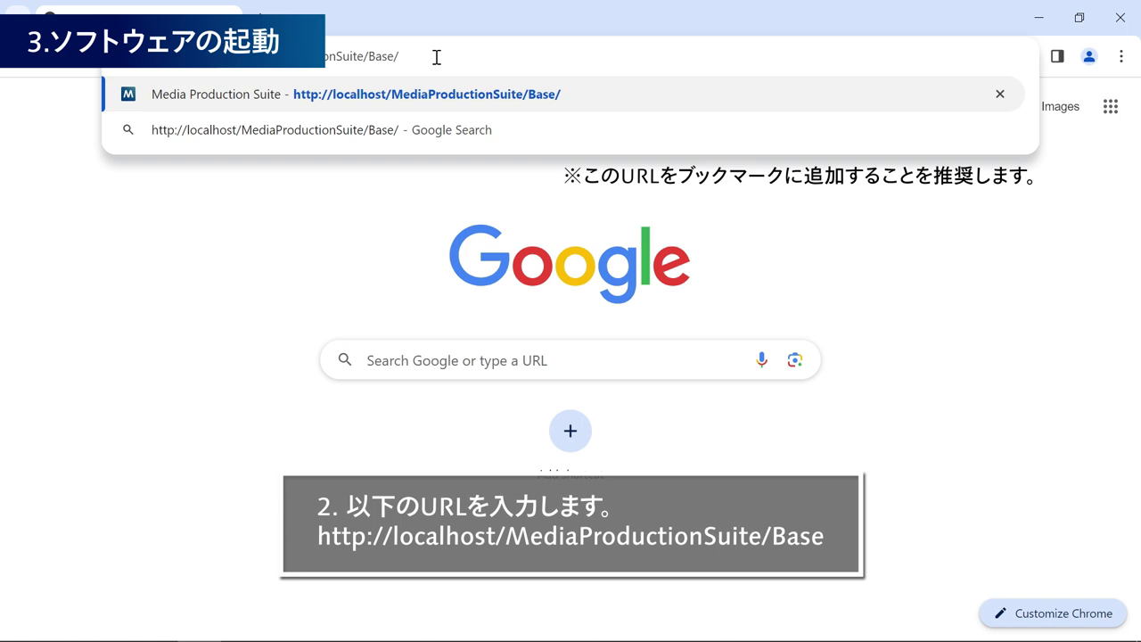
pyautogui.press('Return')
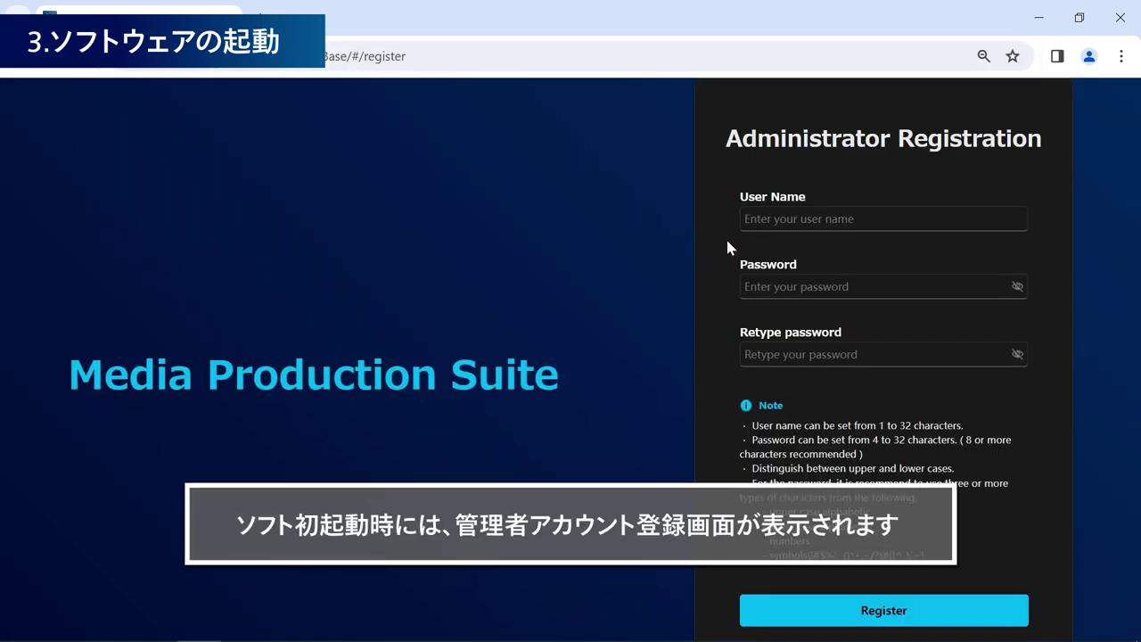
# - Register the administrator with a user name and a retyped matching password, opening the empty Group1 Device View
pyautogui.click(864, 219)
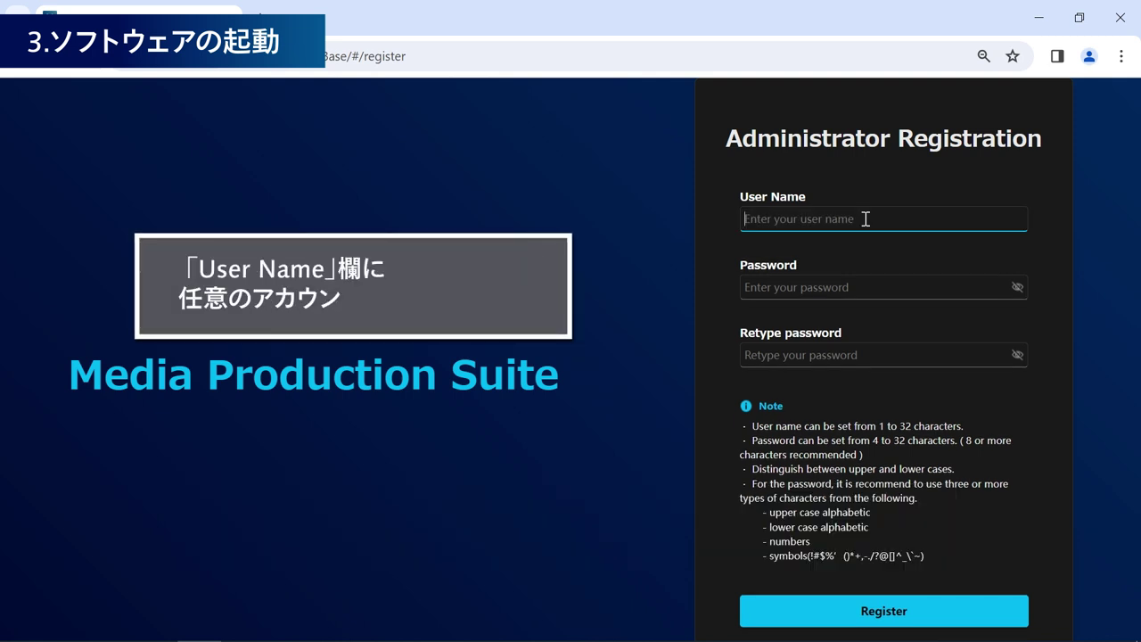
pyautogui.write('Panasonic12345')
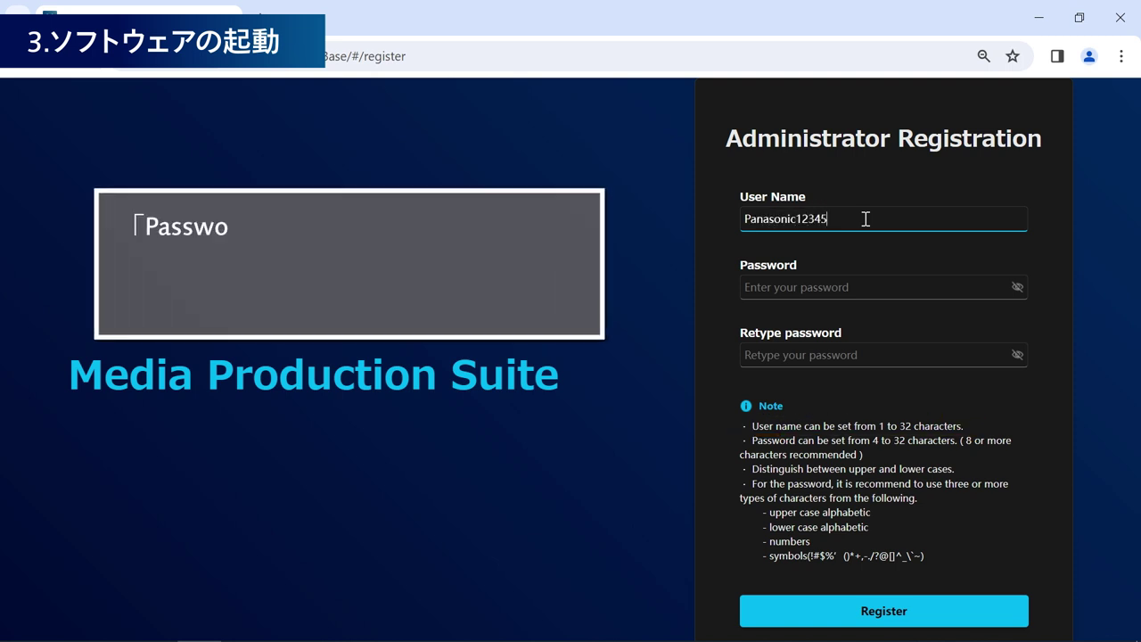
pyautogui.press('Tab')
pyautogui.write('Pass')
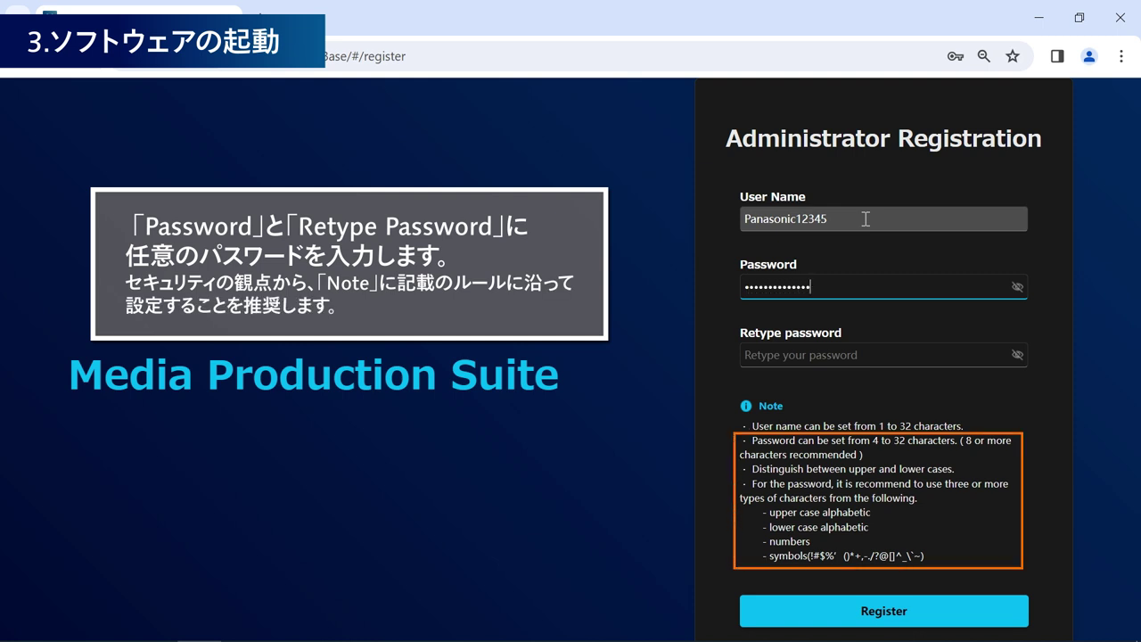
pyautogui.press('Tab')
pyautogui.write('P')
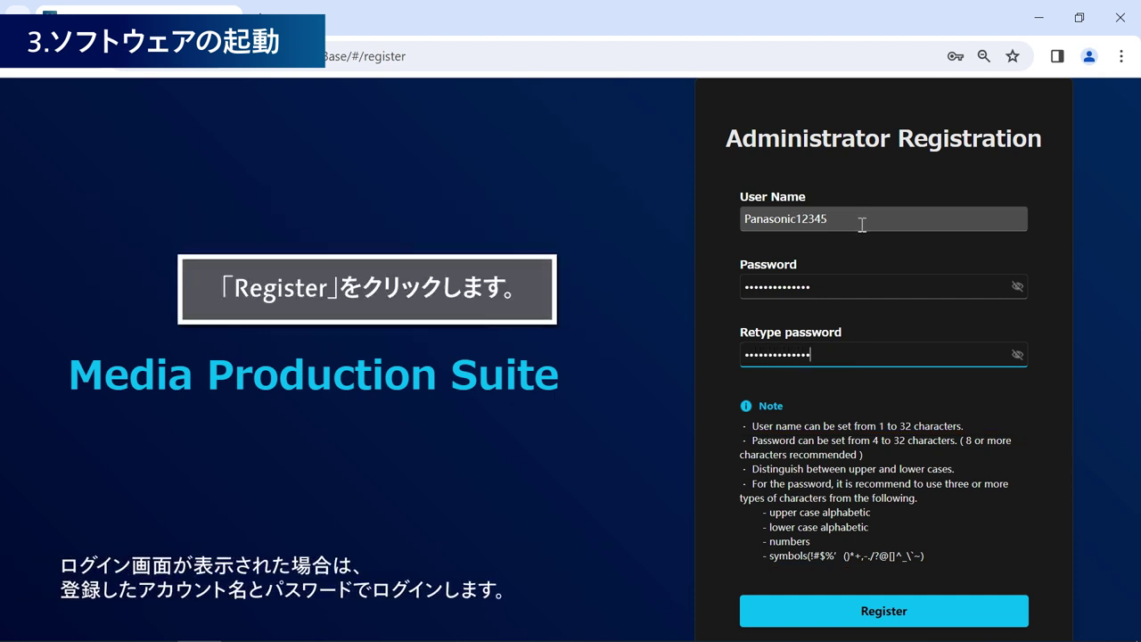
pyautogui.click(925, 624)
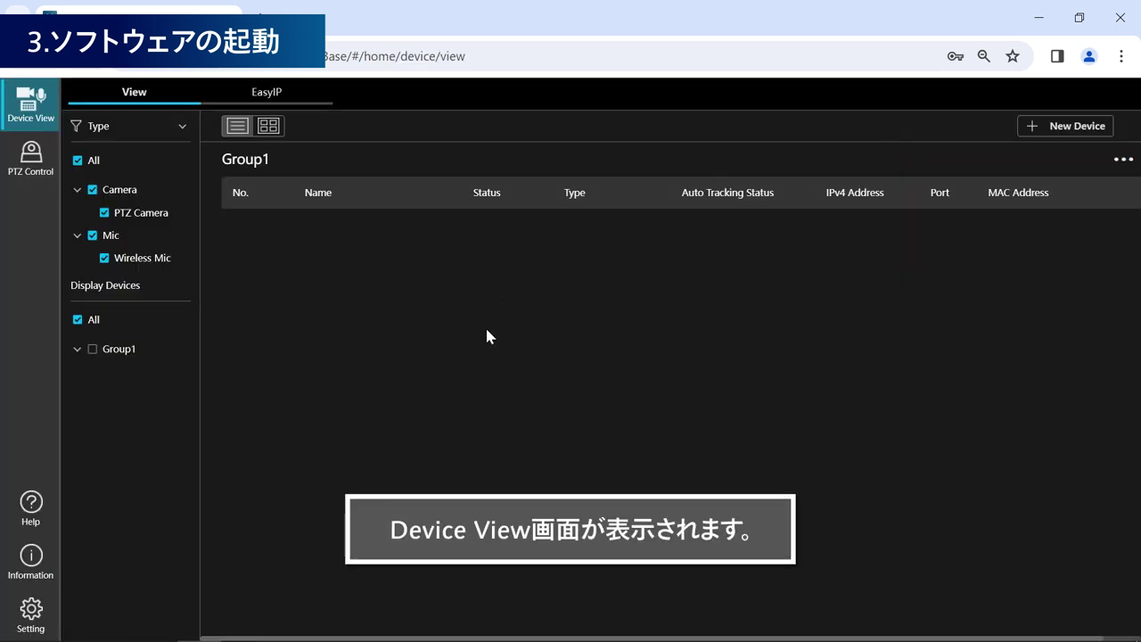
# - Enable Auto Login for the administrator user in Settings, accepting the security warning
pyautogui.click(36, 608)
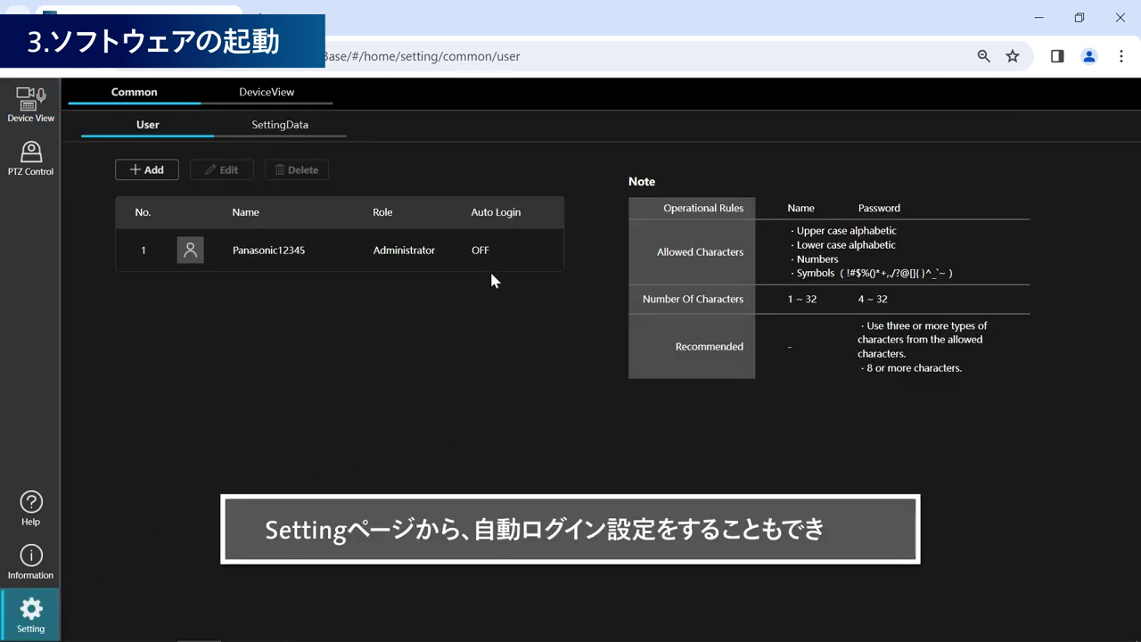
pyautogui.click(303, 266)
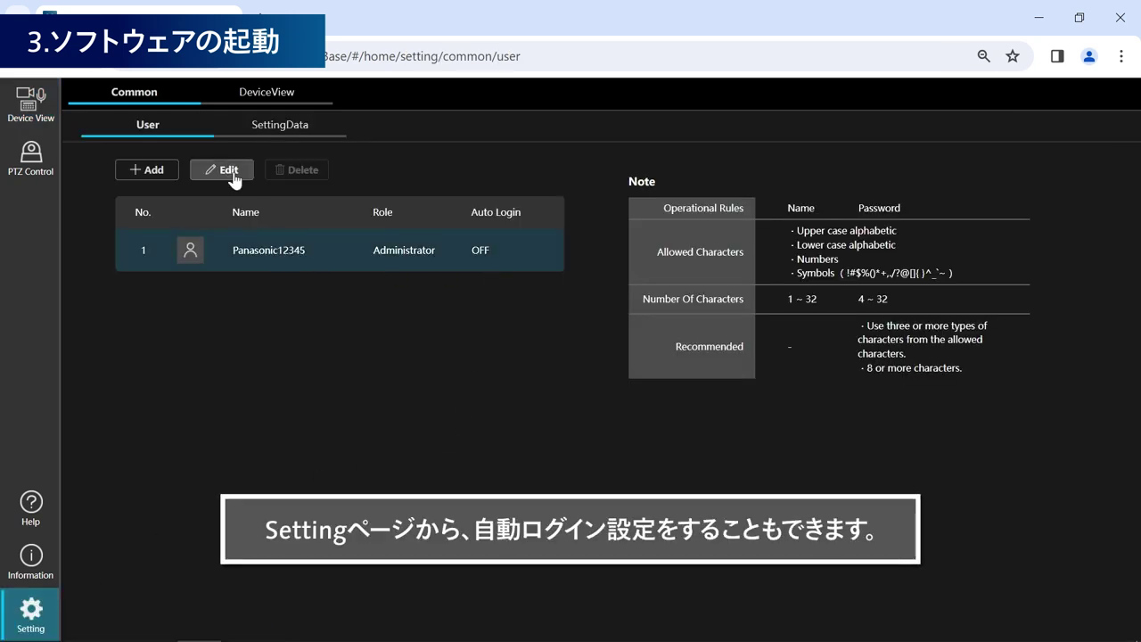
pyautogui.click(229, 171)
pyautogui.click(275, 361)
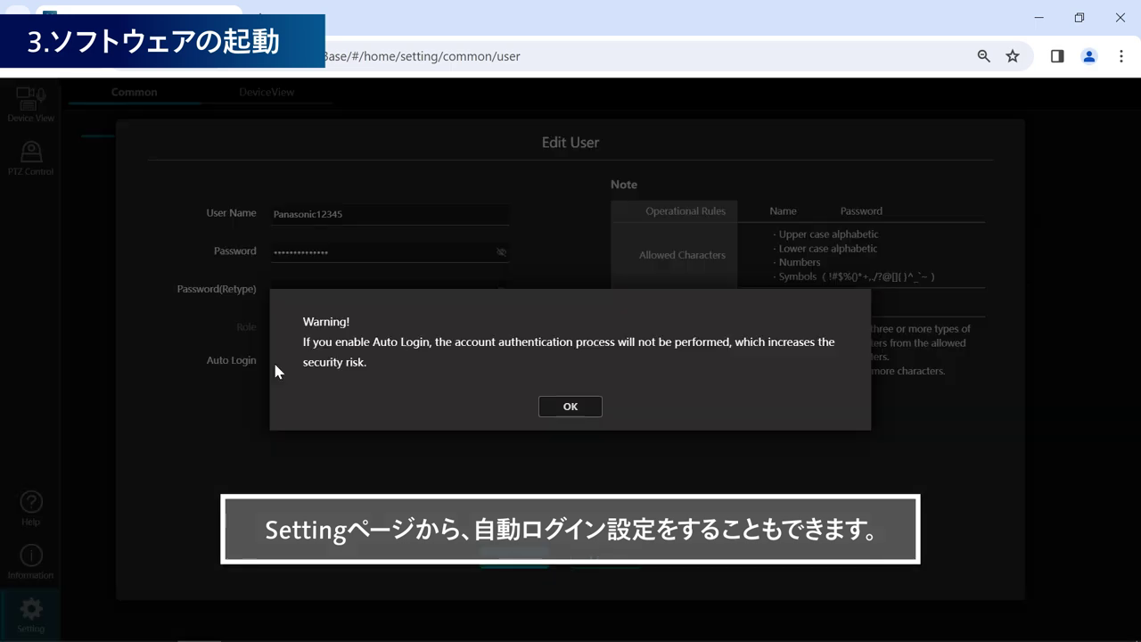
pyautogui.click(570, 407)
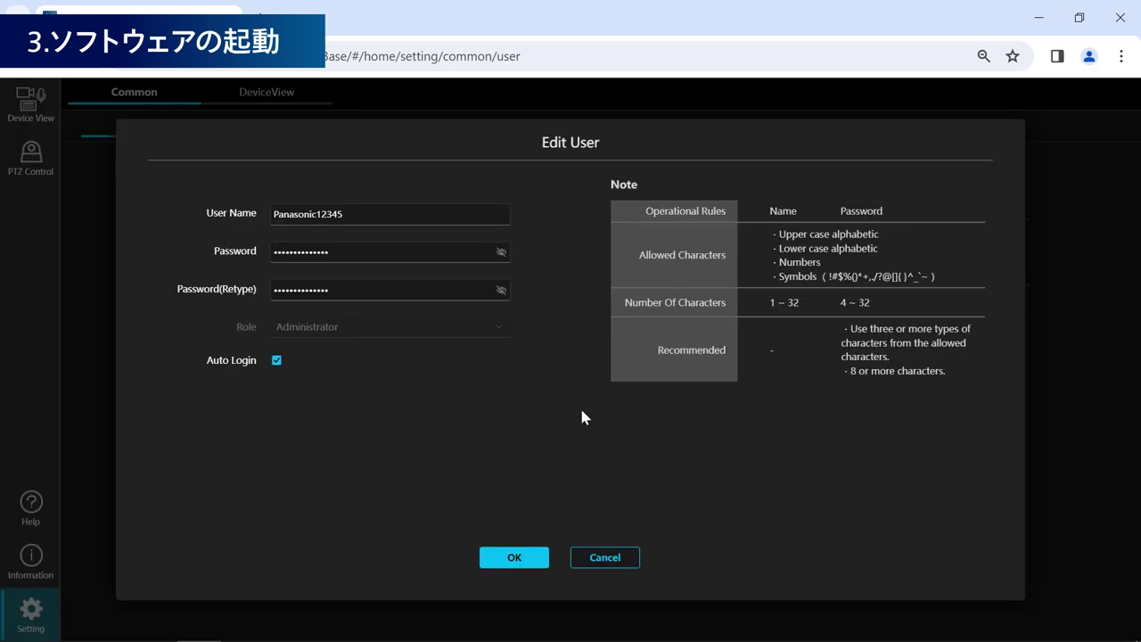
pyautogui.click(515, 560)
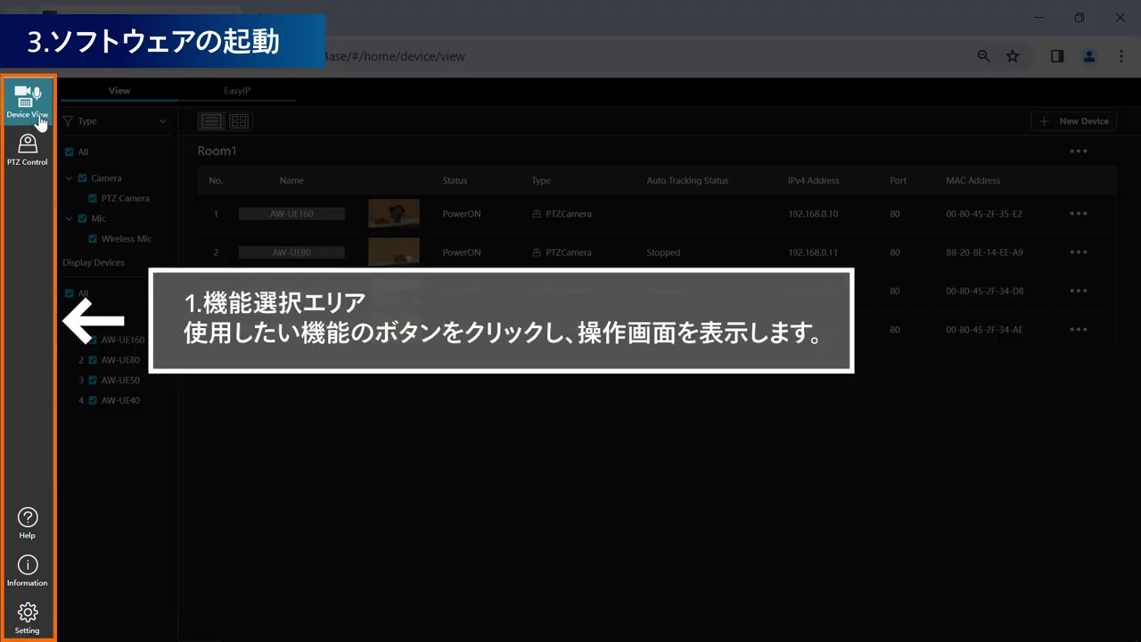
# - Check the software/plugin versions and PC hardware information, then visit Settings and the PTZ Control page
pyautogui.click(39, 162)
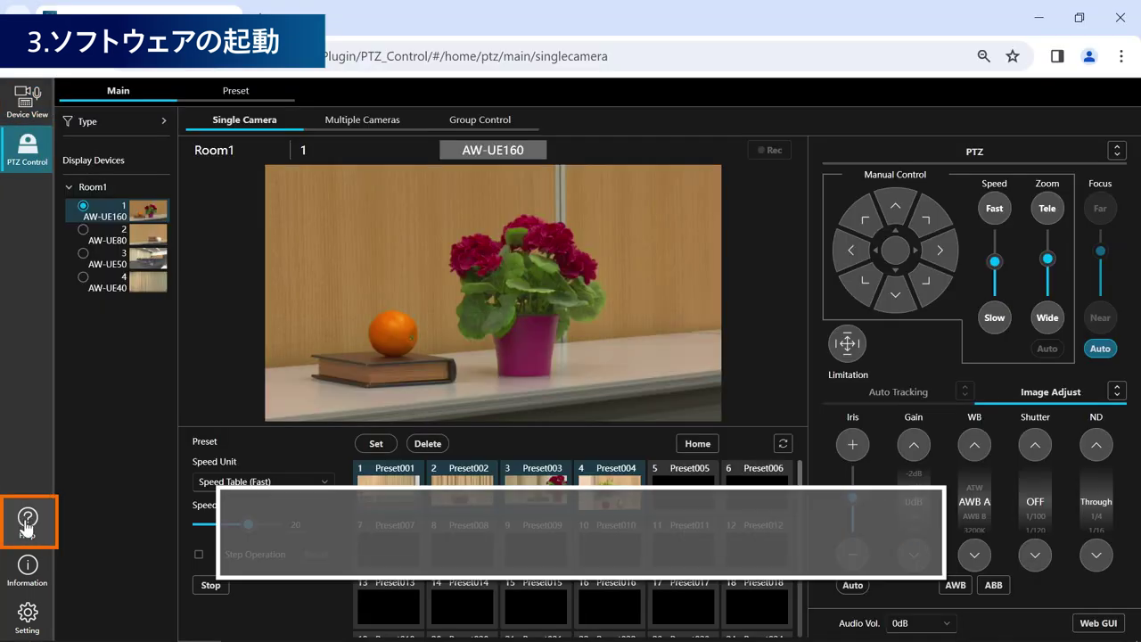
pyautogui.click(27, 521)
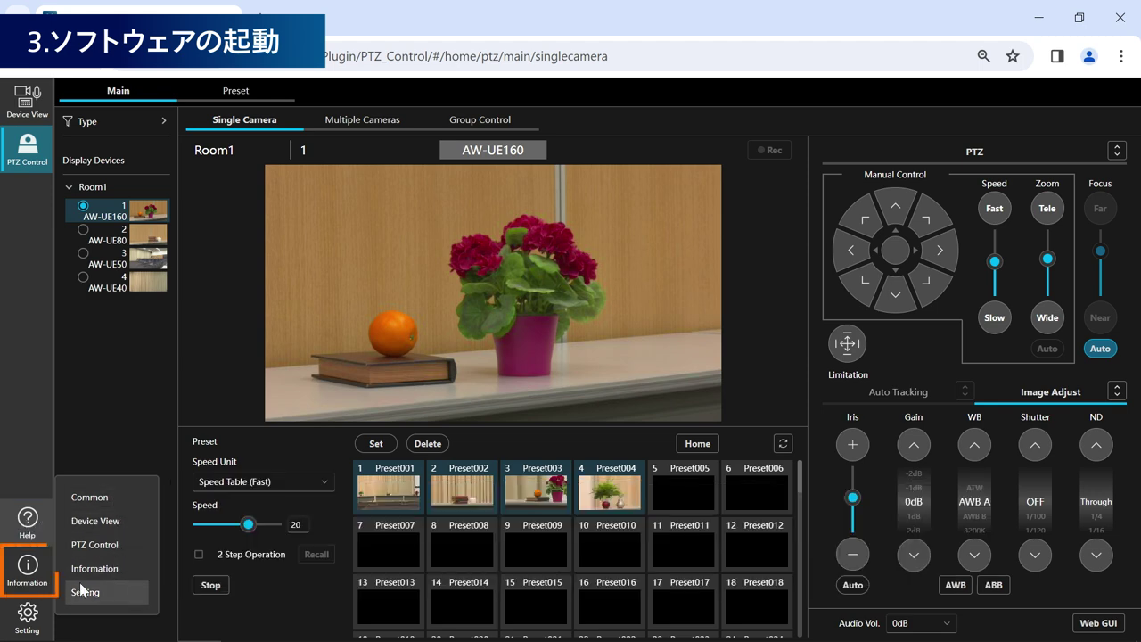
pyautogui.click(26, 575)
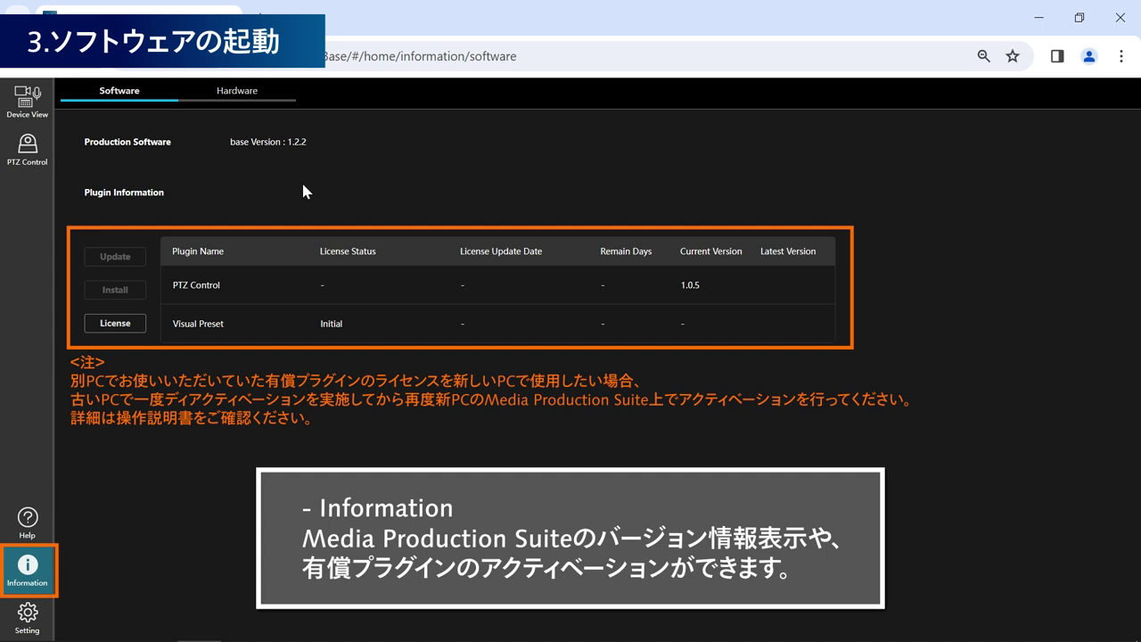
pyautogui.click(291, 103)
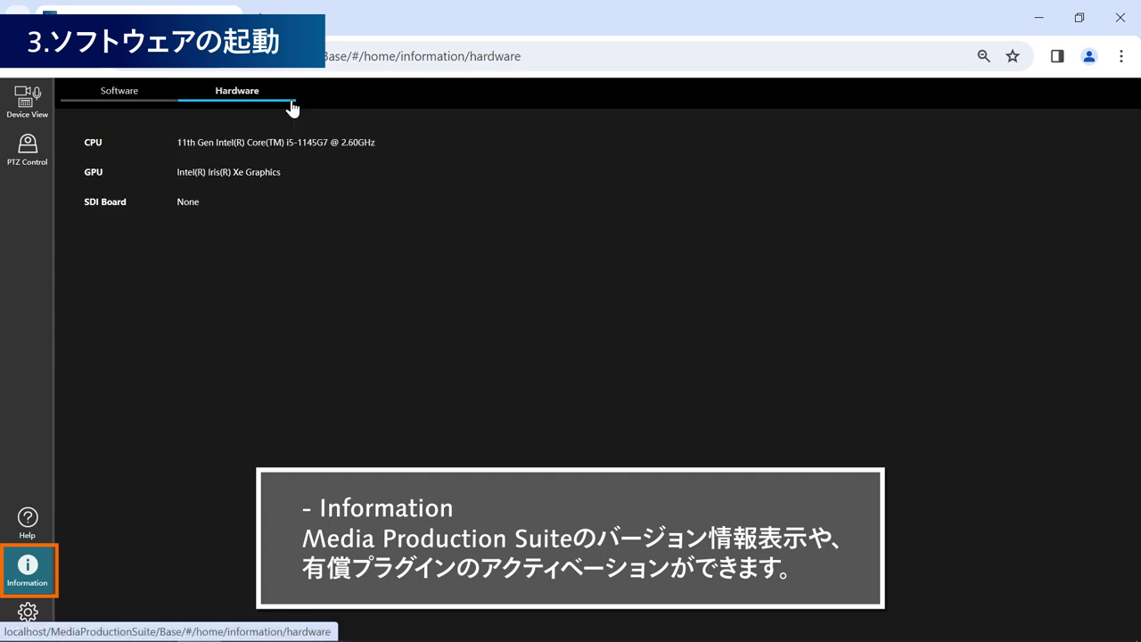
pyautogui.click(171, 99)
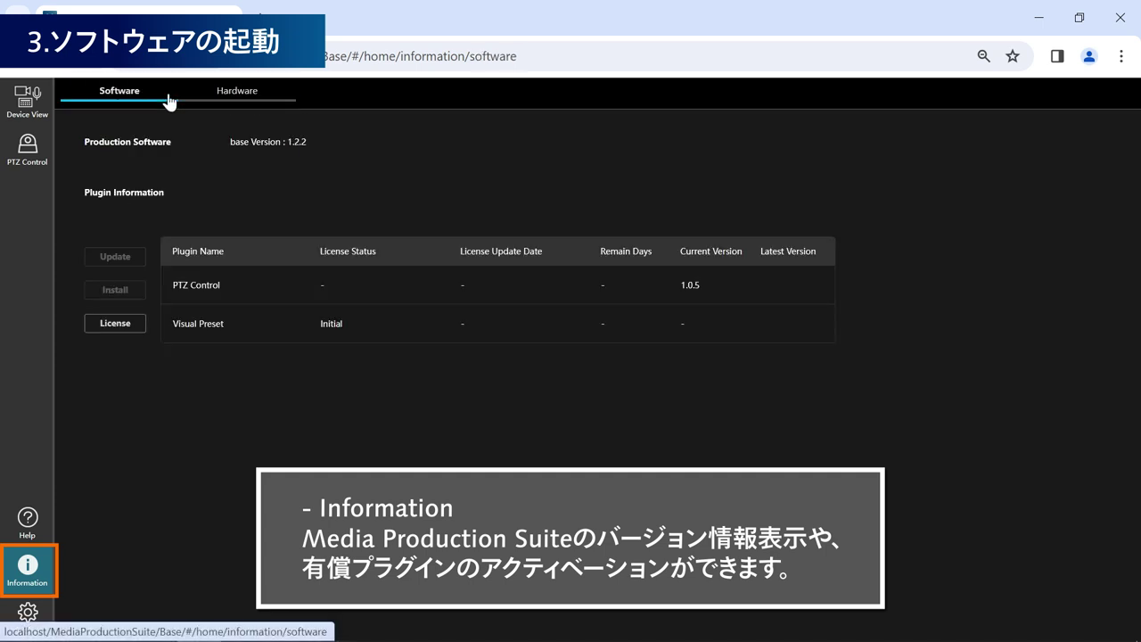
pyautogui.click(27, 611)
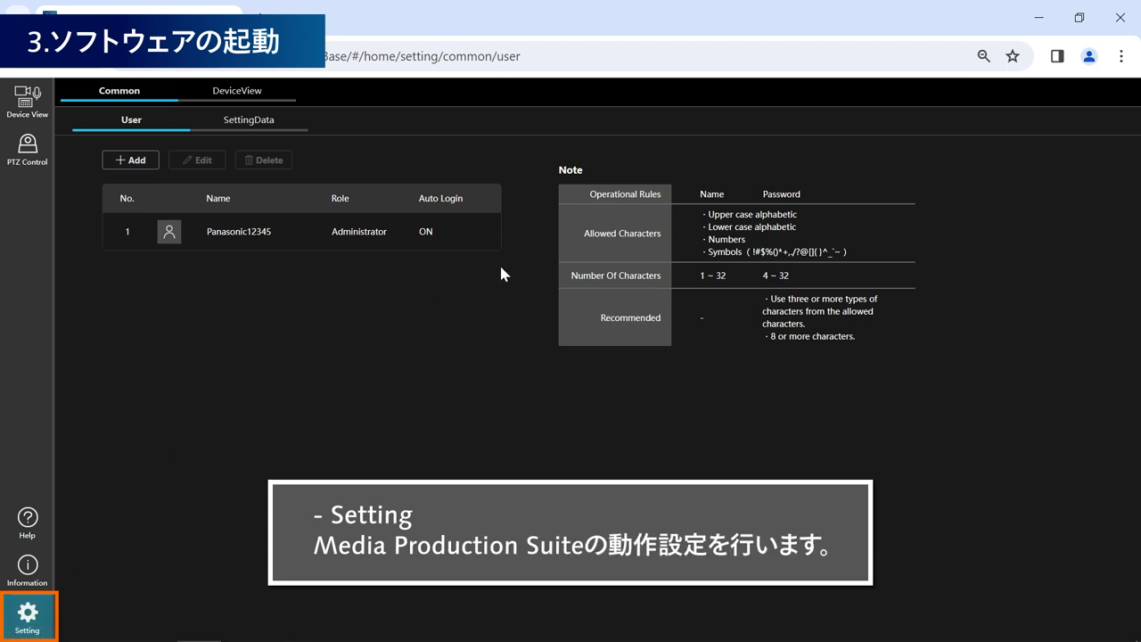
pyautogui.click(36, 156)
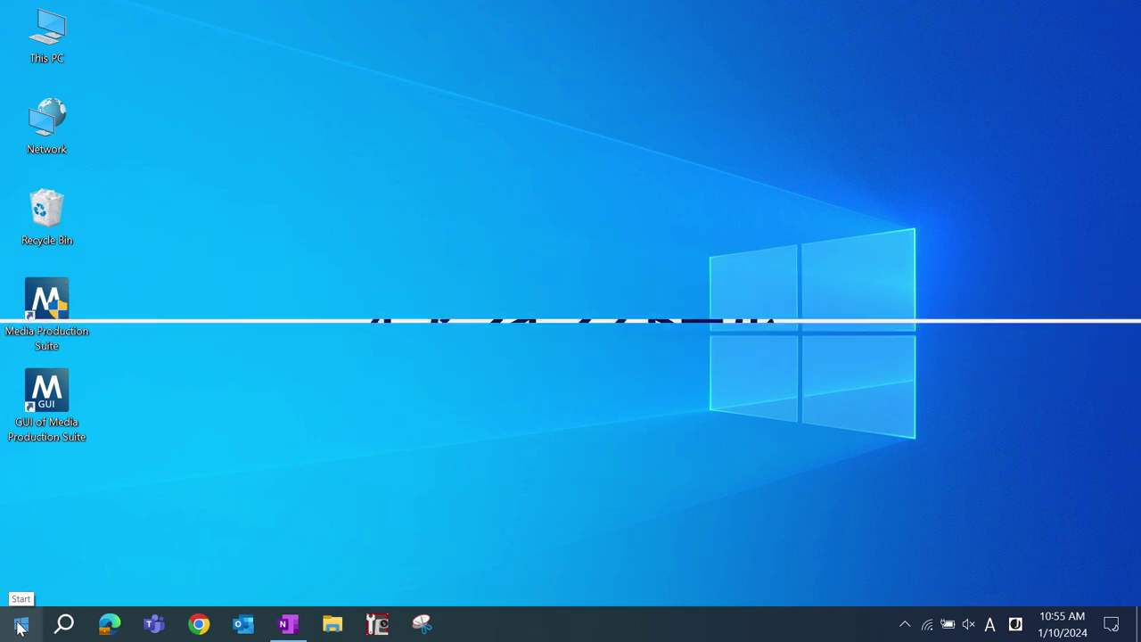
# - Open Apps & features in Windows Settings
pyautogui.click(21, 624)
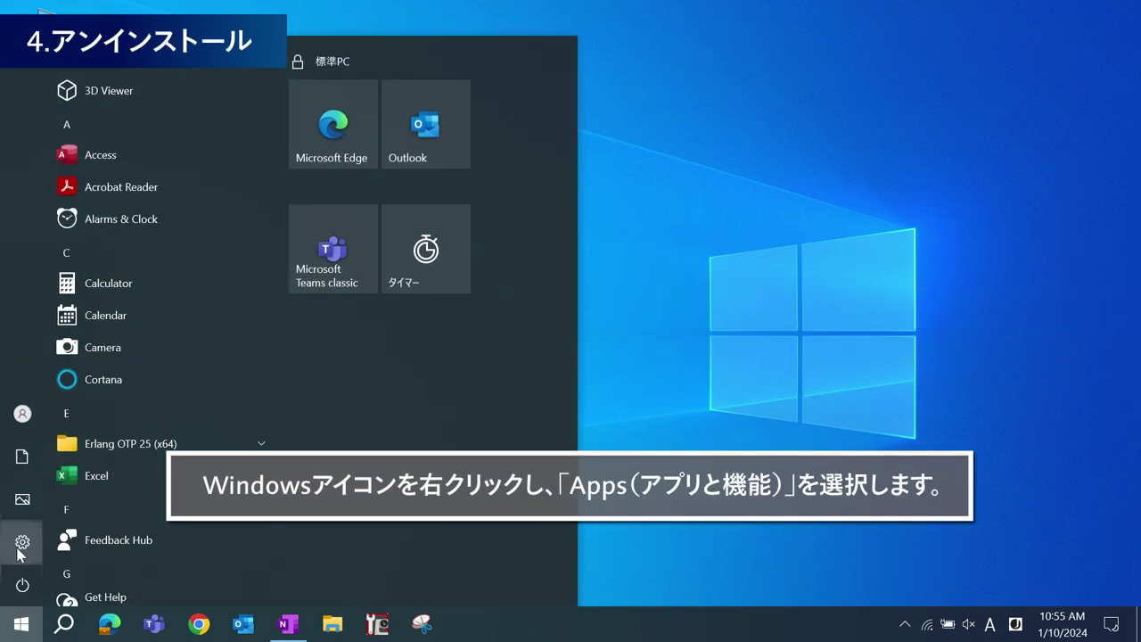
pyautogui.click(20, 543)
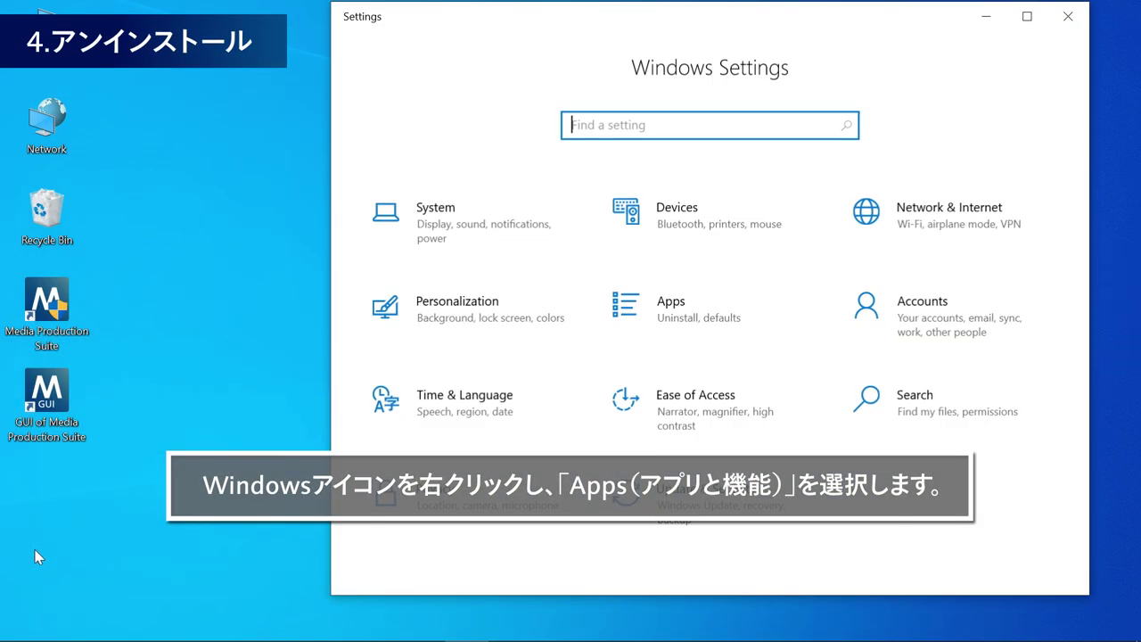
pyautogui.click(737, 315)
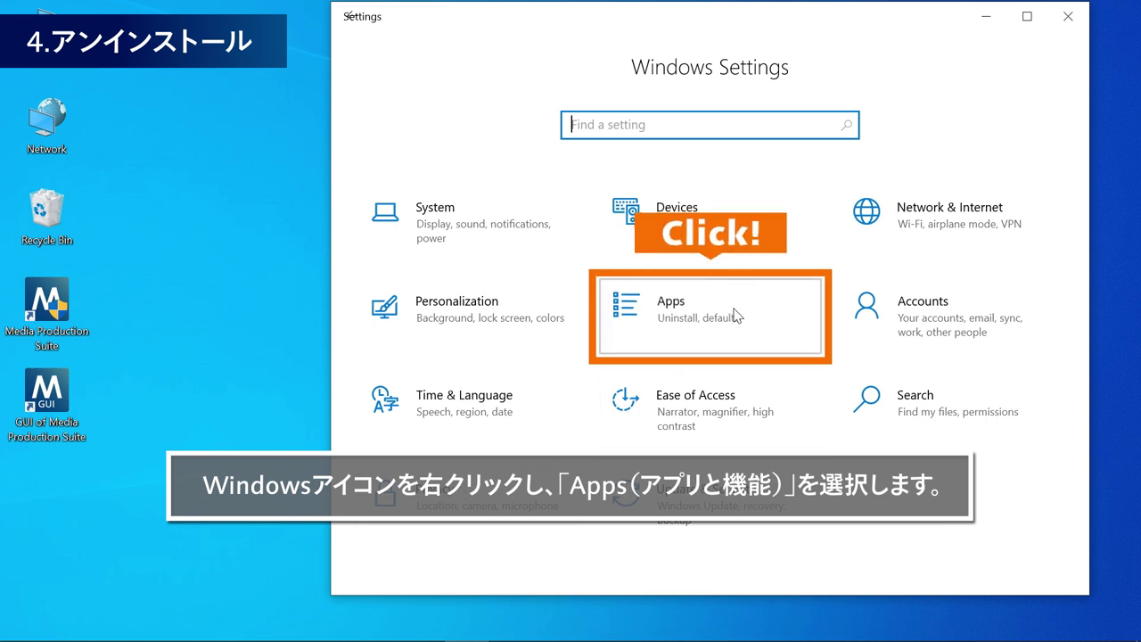
# - Filter the apps list by 'Media P' and start uninstalling Media Production Suite 1.2.2
pyautogui.click(815, 395)
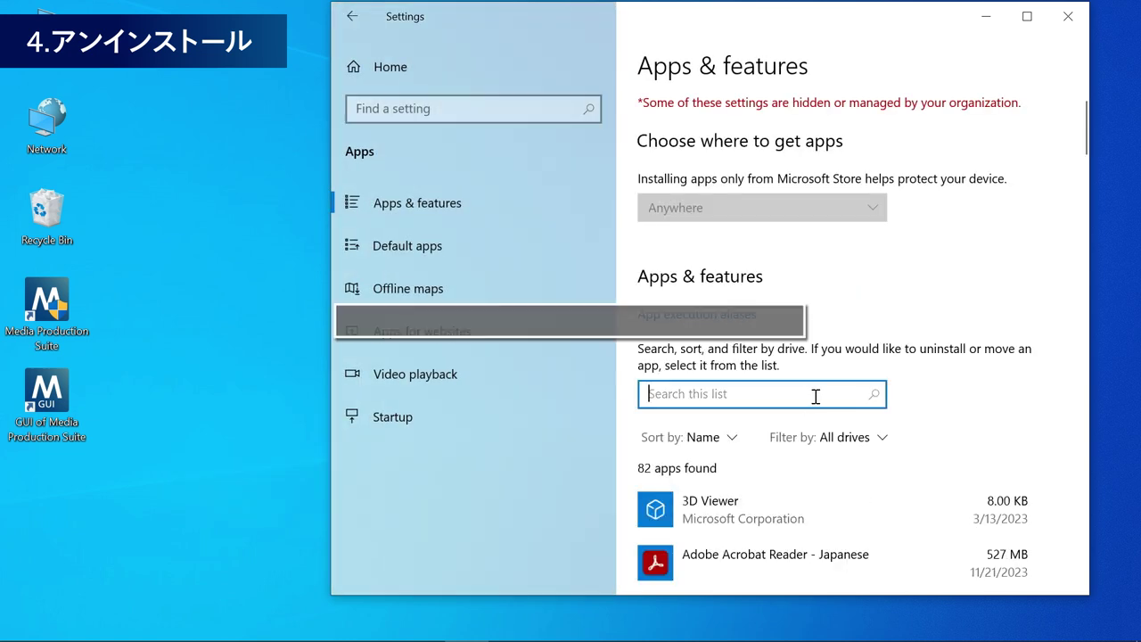
pyautogui.write('Media Production Suite')
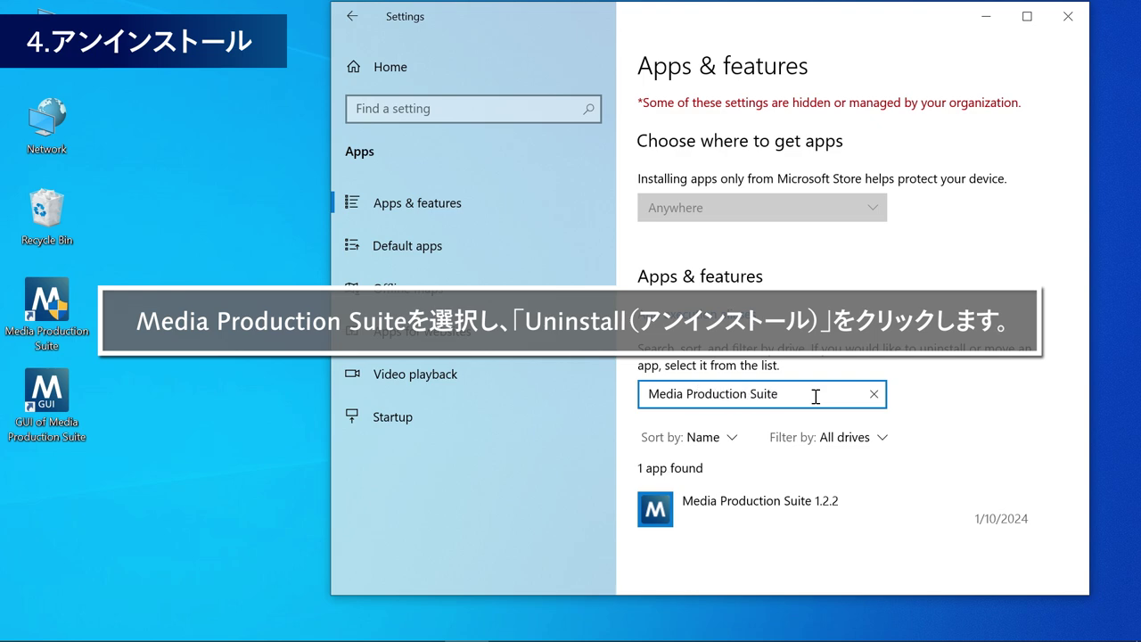
pyautogui.click(835, 523)
pyautogui.scroll(-2, 851, 517)
pyautogui.click(1017, 493)
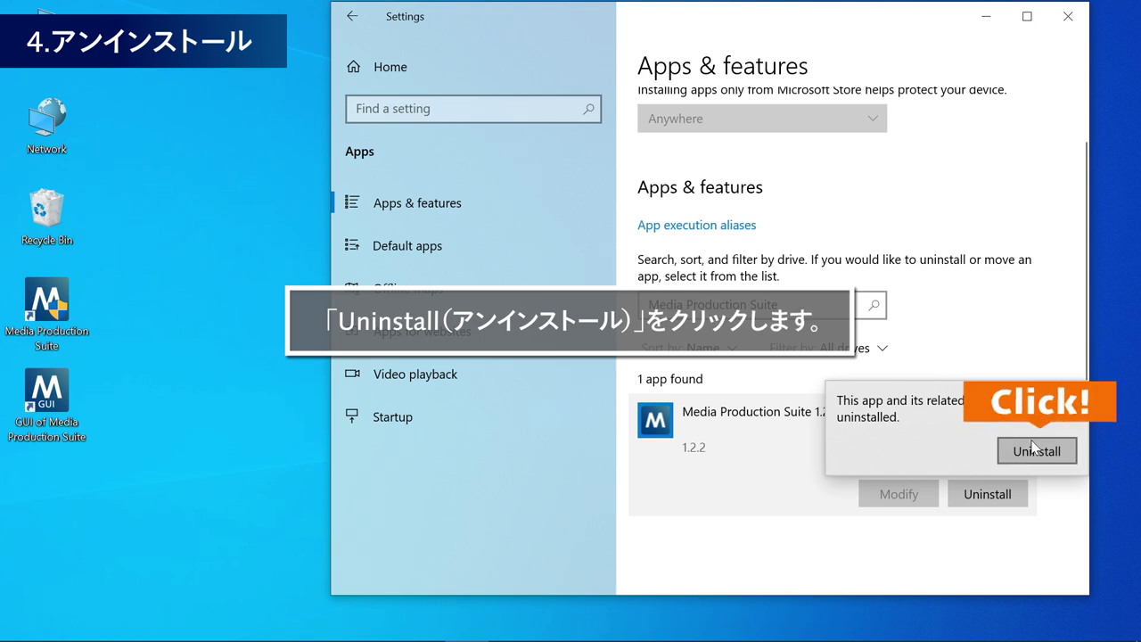
# - Confirm the uninstall, keep English as the installer language, and agree to proceed
pyautogui.click(1032, 447)
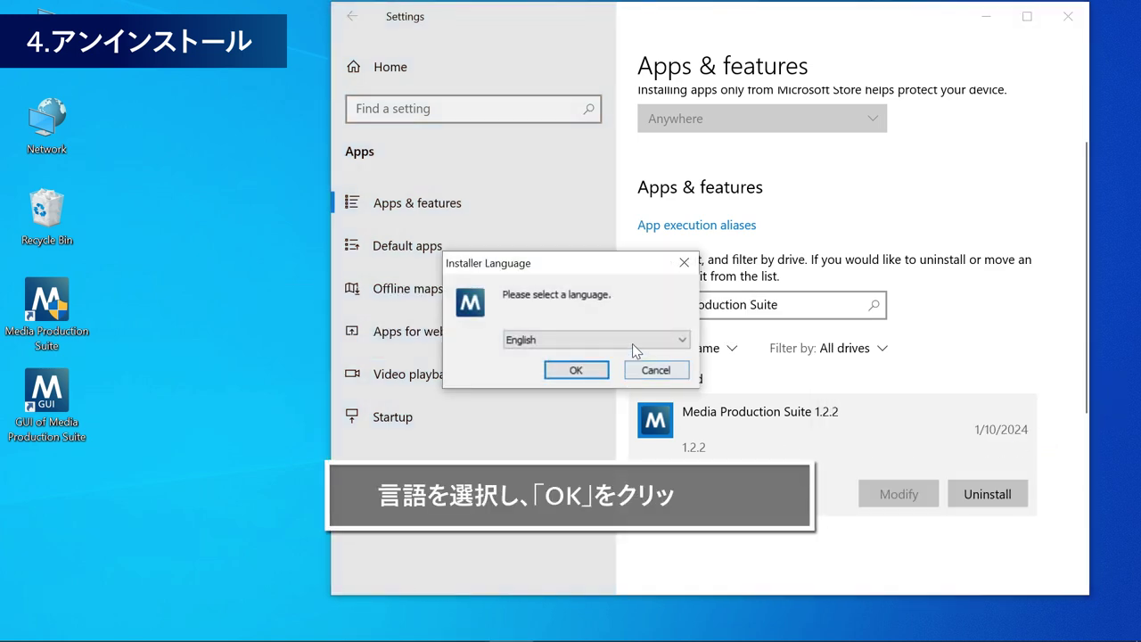
pyautogui.click(633, 344)
pyautogui.click(636, 346)
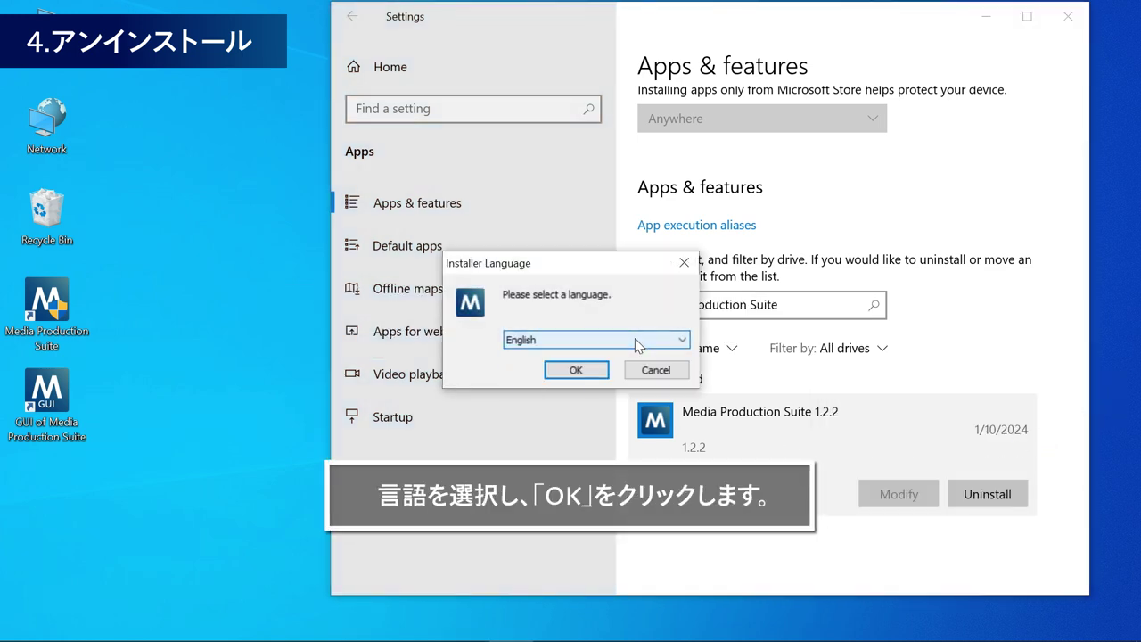
pyautogui.click(595, 377)
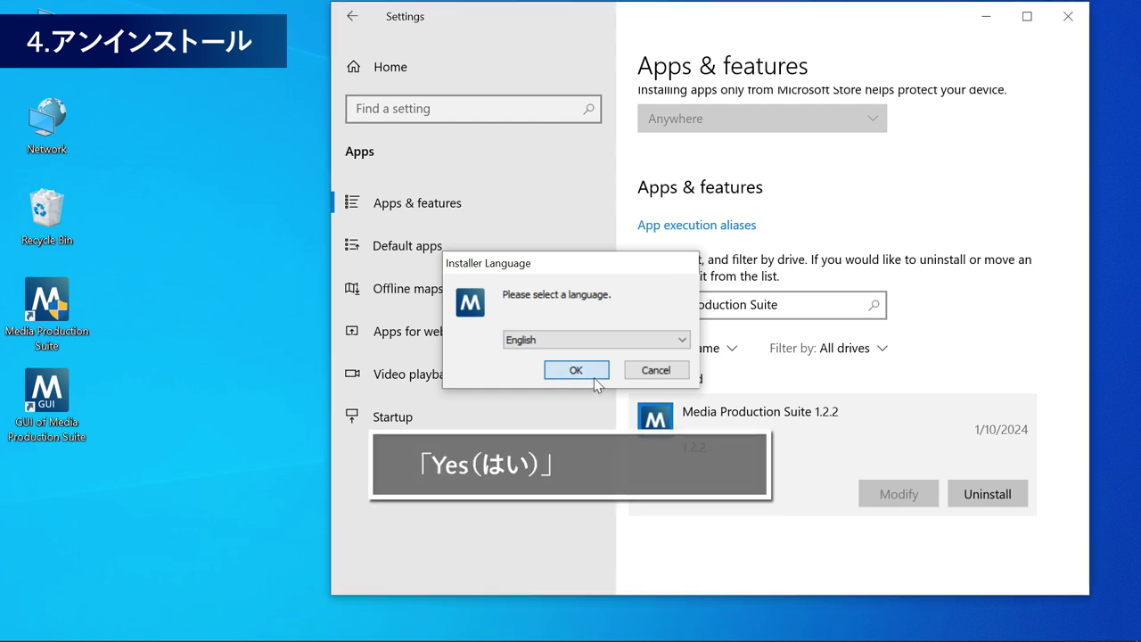
pyautogui.click(609, 389)
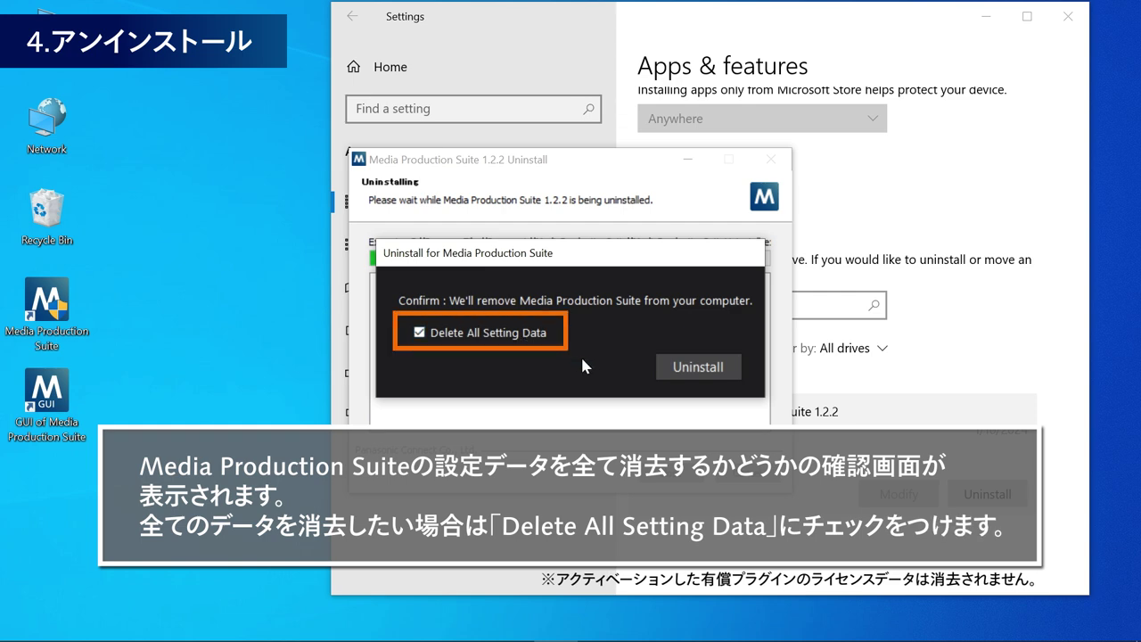
# - Uninstall with Delete All Setting Data ticked, confirm, and dismiss the success message
pyautogui.click(662, 369)
pyautogui.click(601, 397)
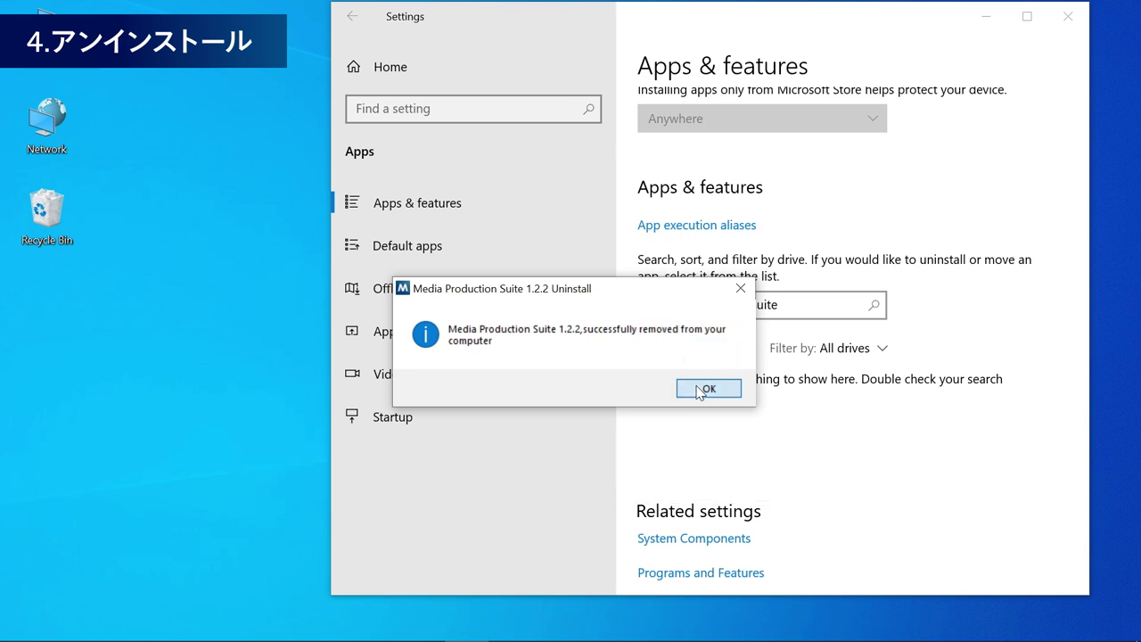
pyautogui.click(708, 388)
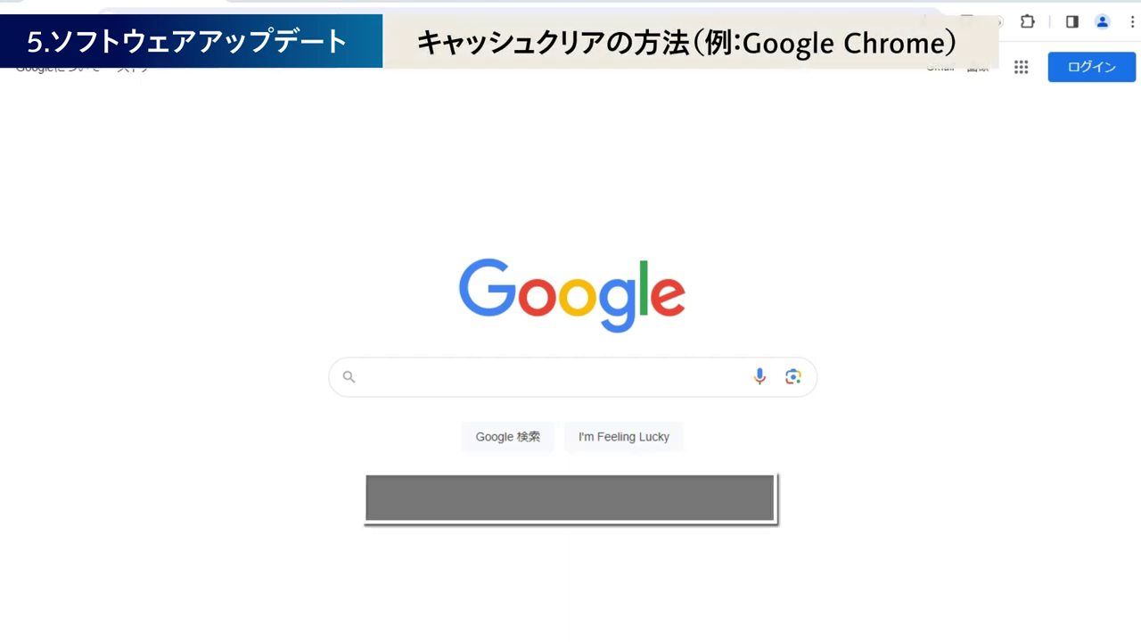
# - Delete Chrome's cached images and files with the time range set to 全期間
pyautogui.click(1131, 21)
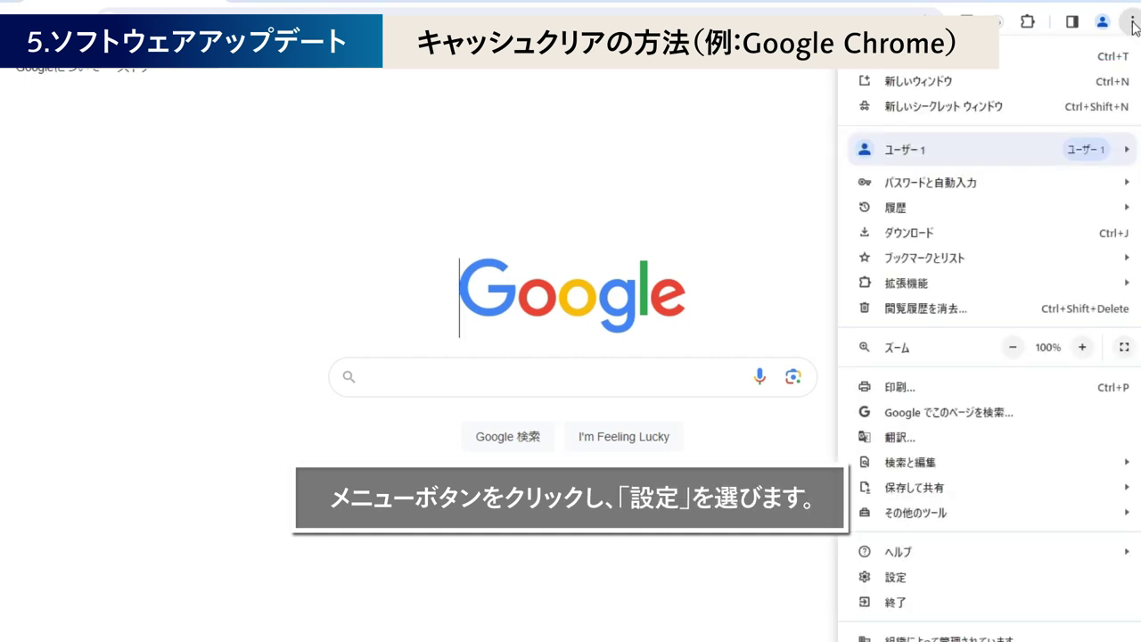
pyautogui.click(970, 585)
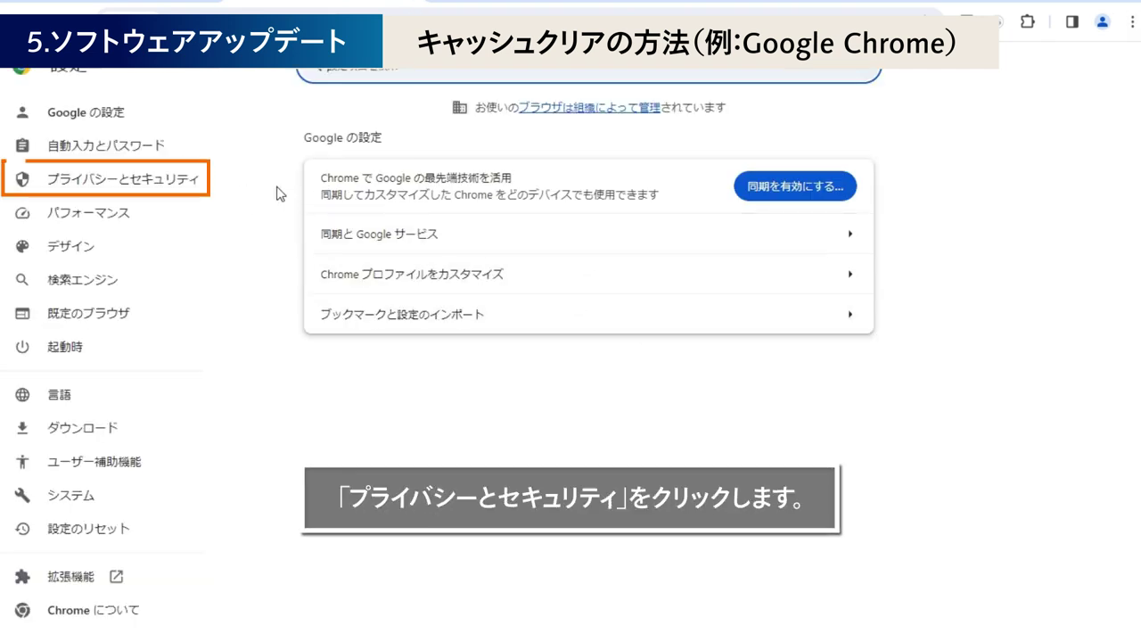
pyautogui.click(193, 184)
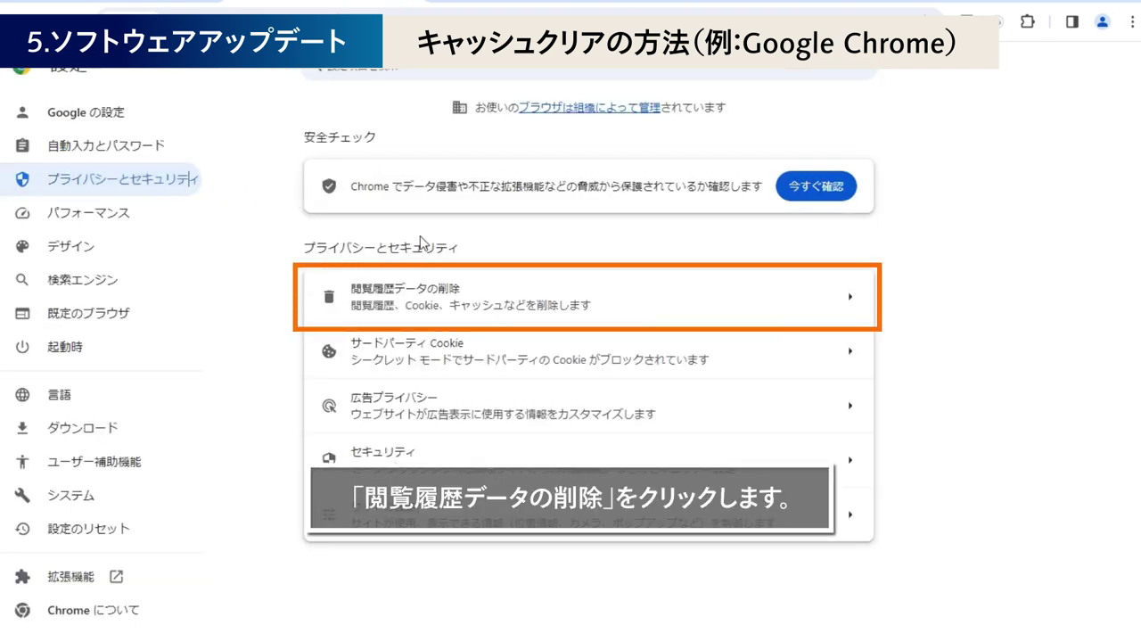
pyautogui.click(636, 295)
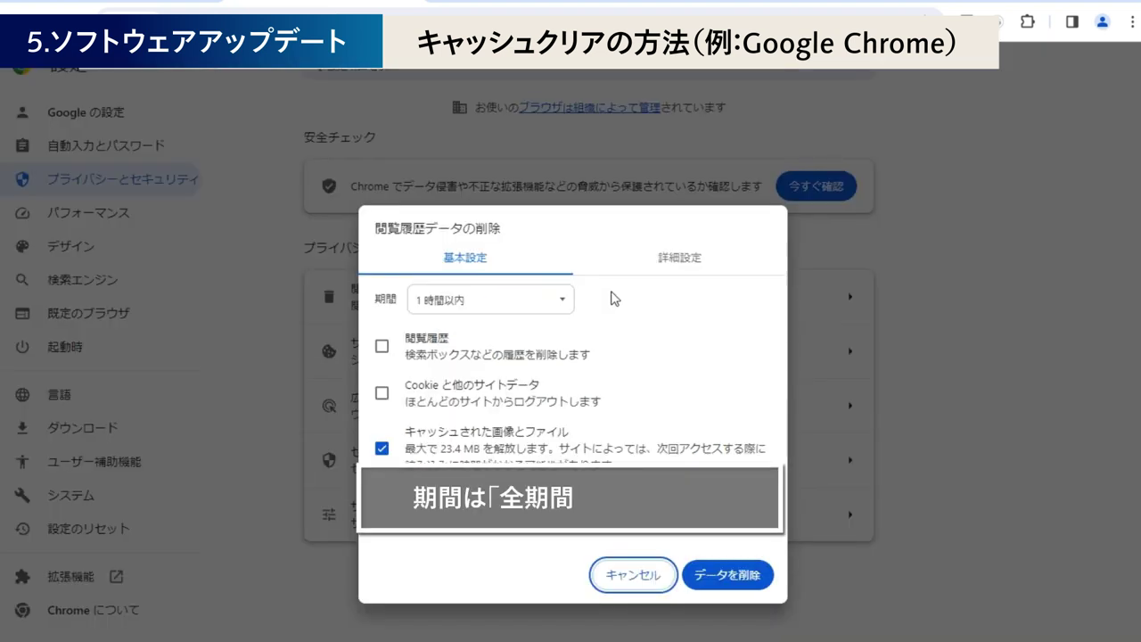
pyautogui.click(562, 299)
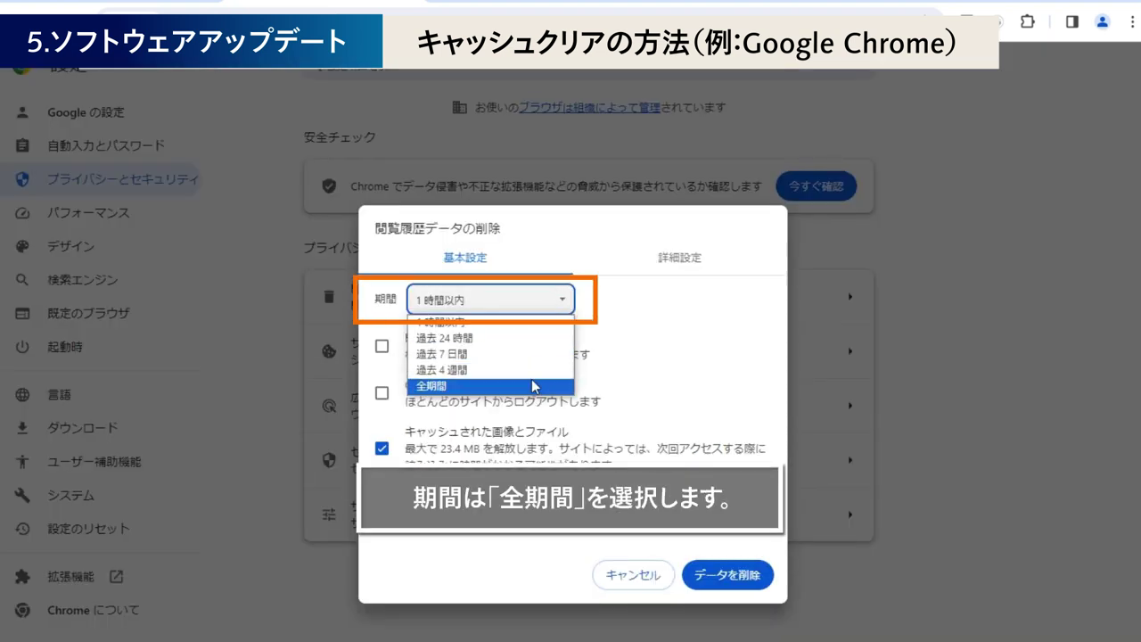
pyautogui.click(532, 387)
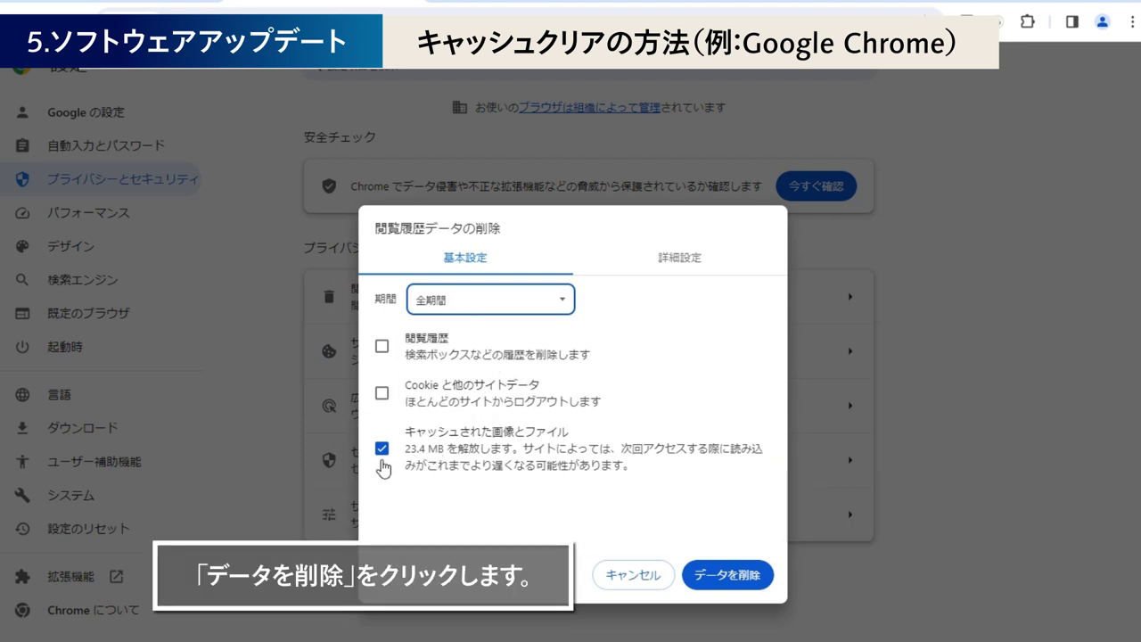
pyautogui.click(726, 575)
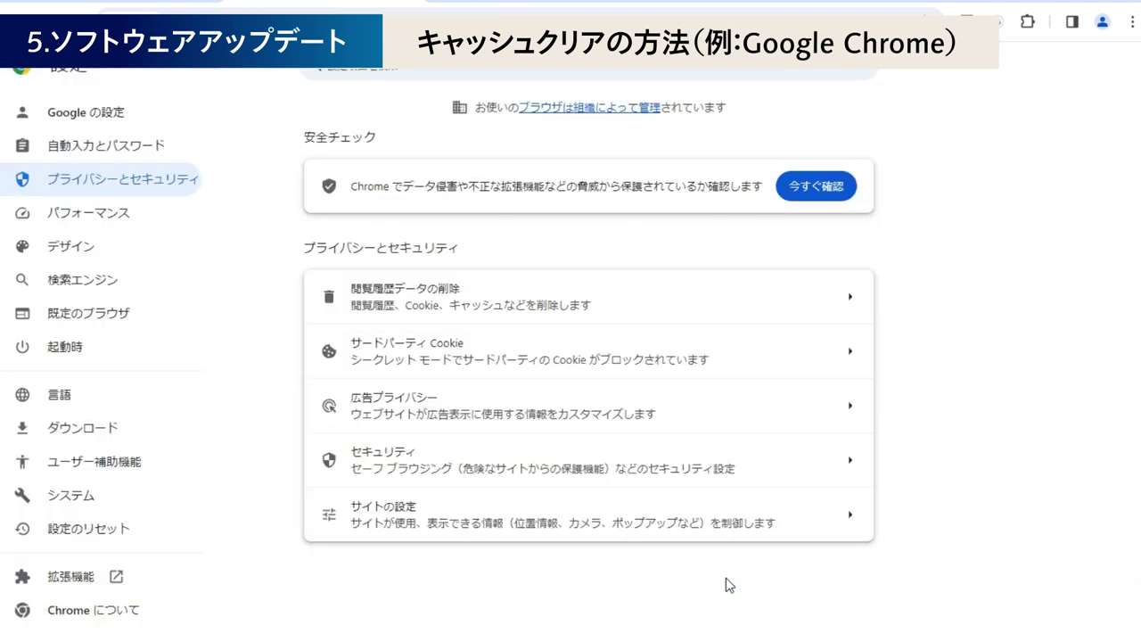